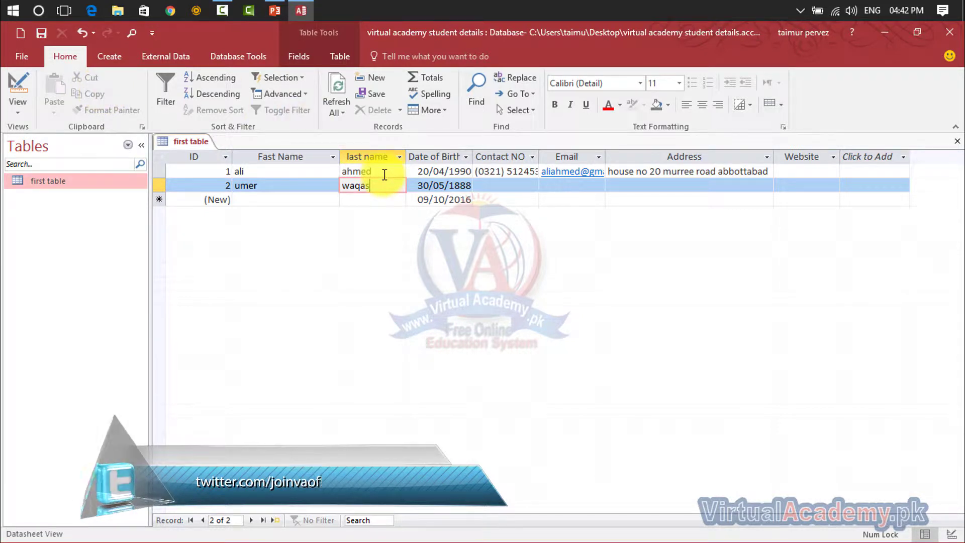
Cut the first record's last name, paste it into a new record's last name, and paste it back into the first record
drag(385, 173, 338, 170)
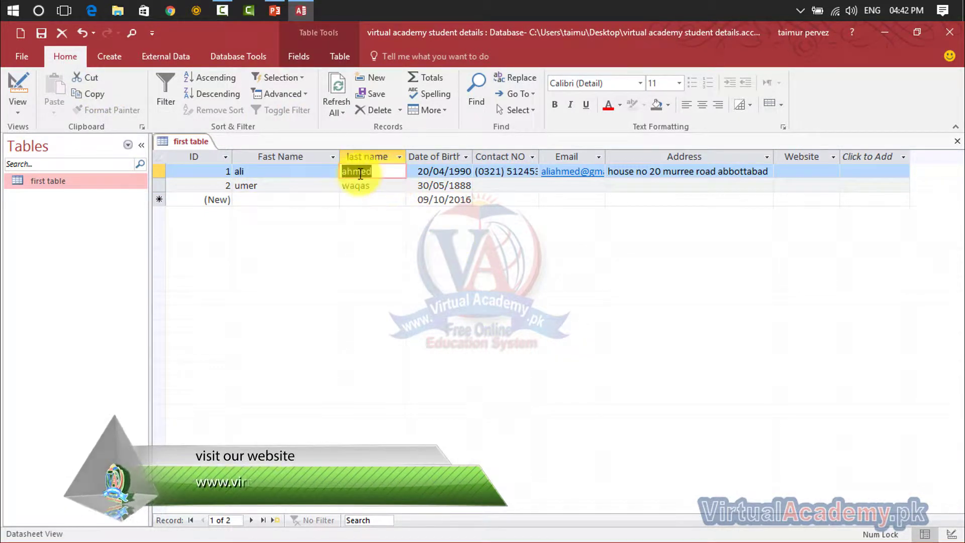
click(83, 77)
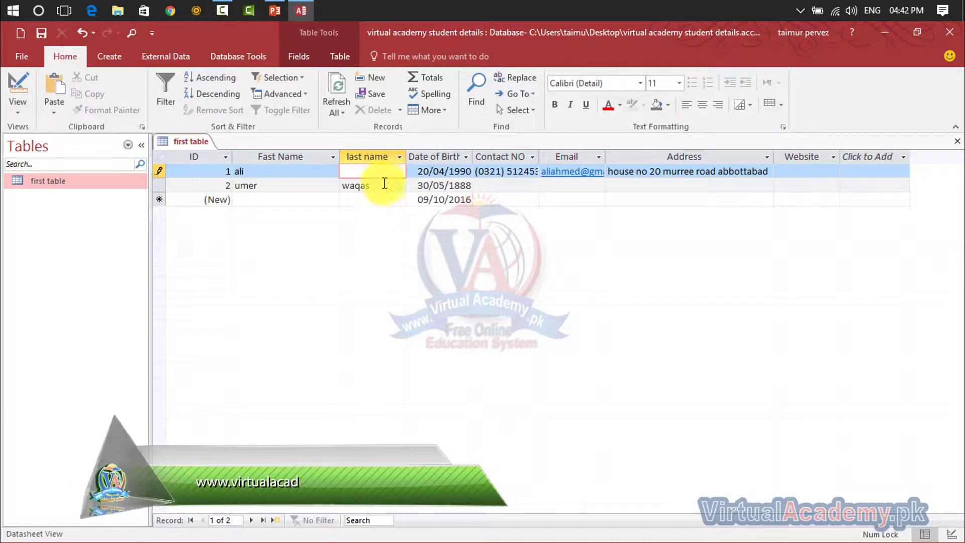
click(368, 200)
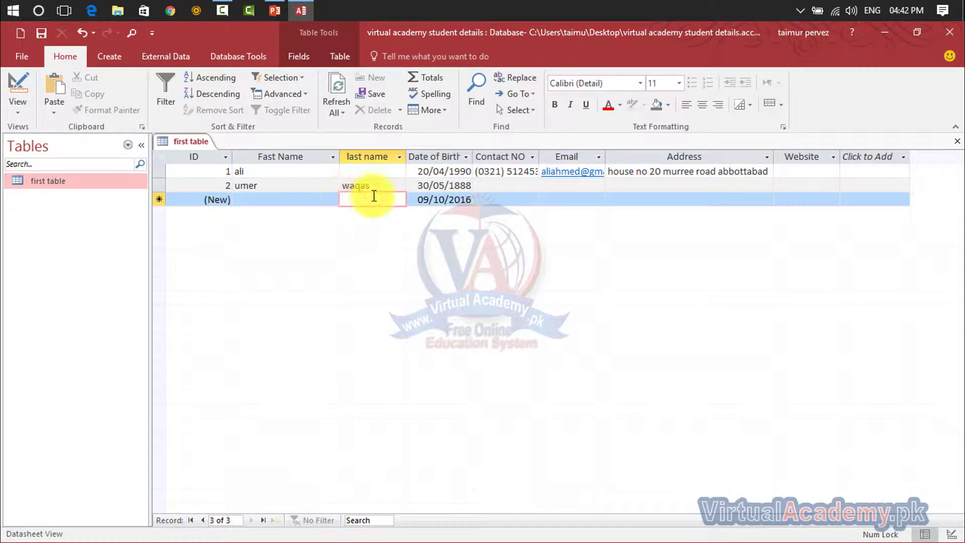
click(56, 89)
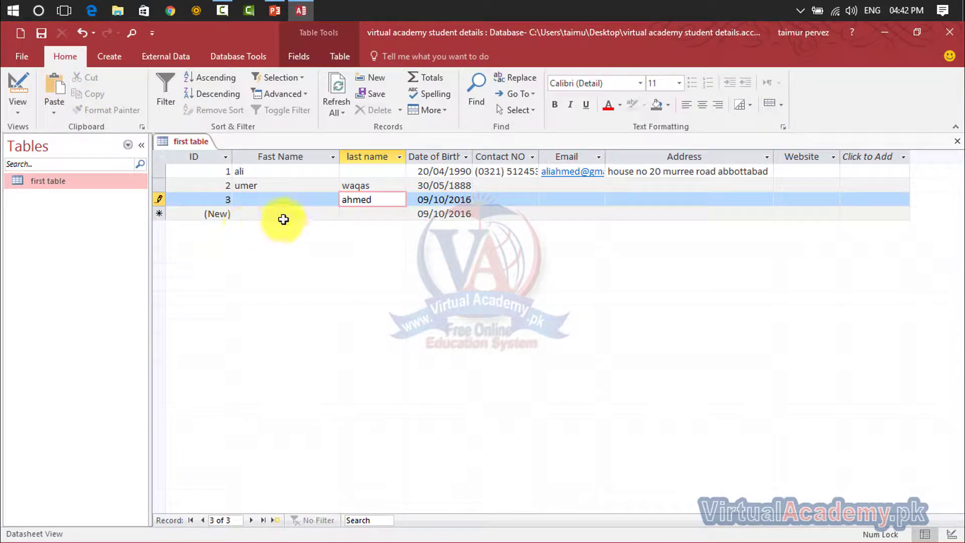
click(367, 170)
click(50, 85)
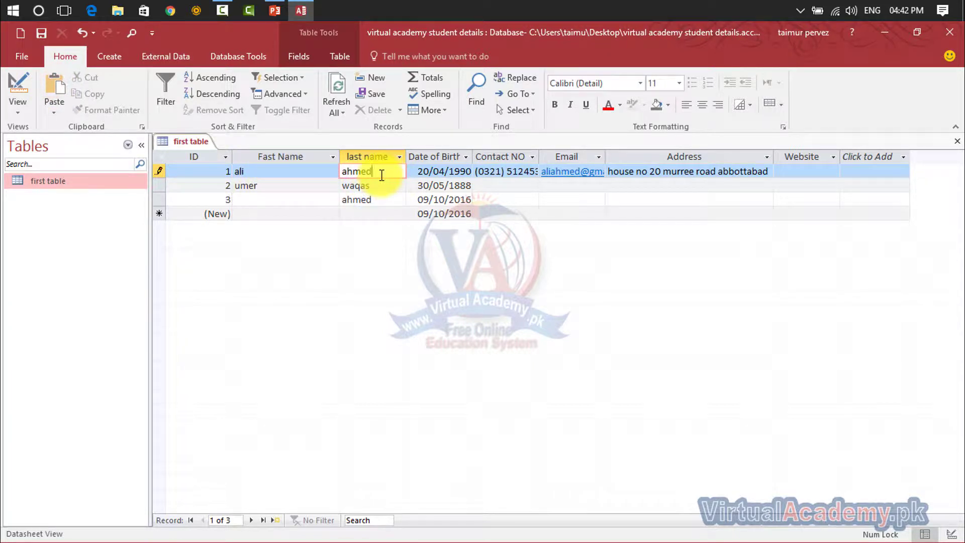
Copy the first record's last name and paste it into the third record's Fast Name field
drag(381, 175, 334, 177)
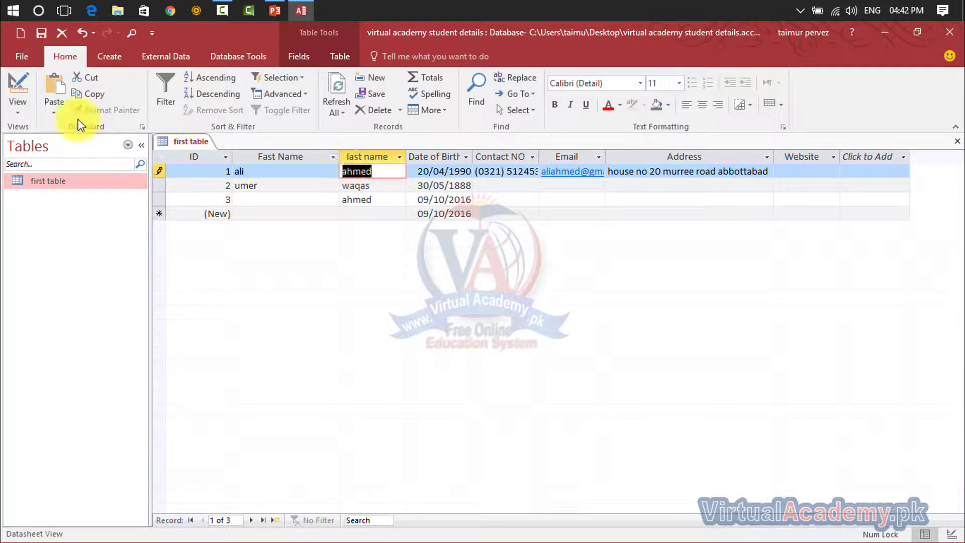
click(89, 95)
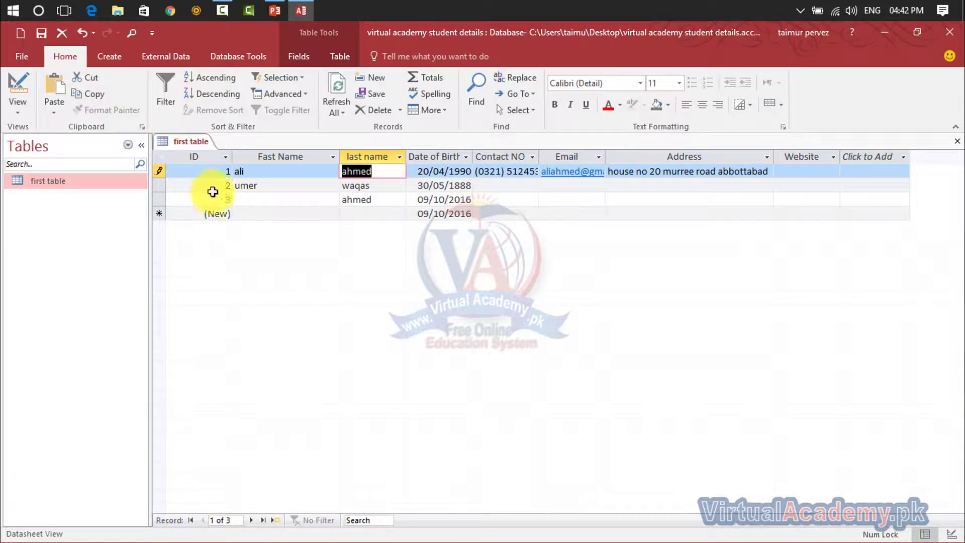
click(243, 199)
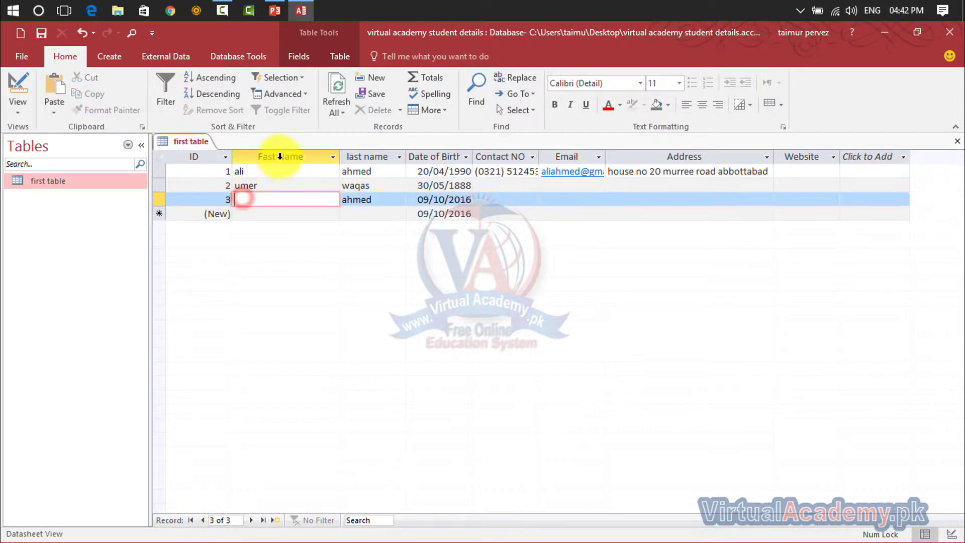
click(54, 88)
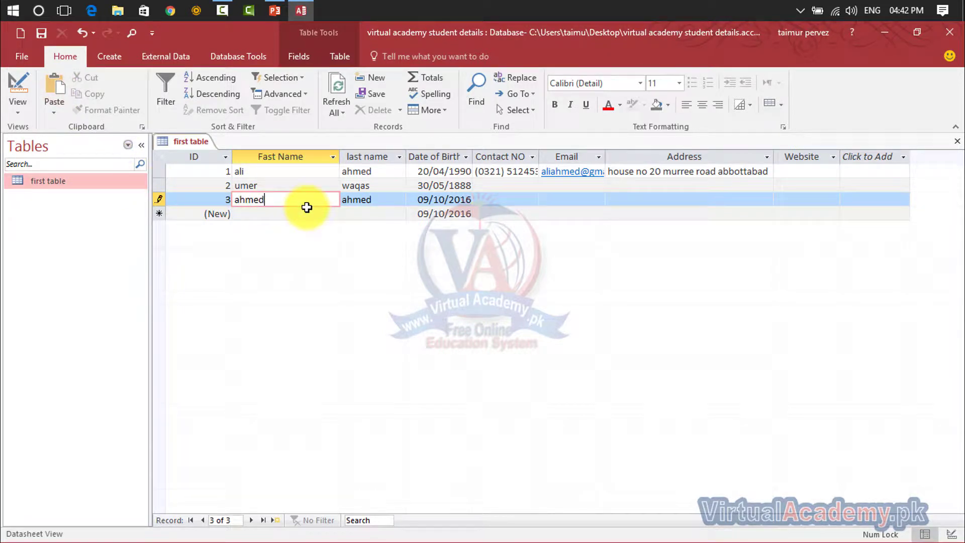
Append the clipboard contents to the table twice with Paste Append, and check the Fast Name fields of the added records
click(55, 111)
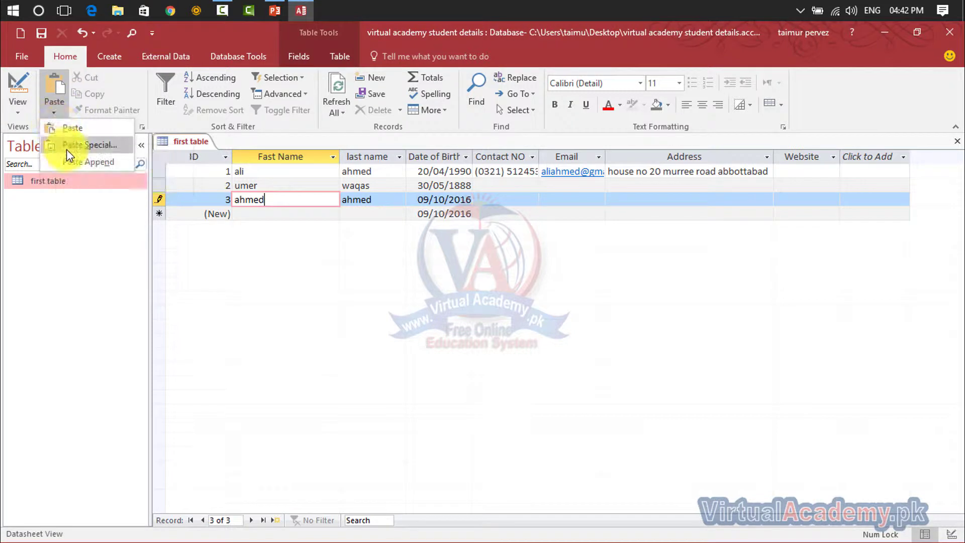
click(99, 164)
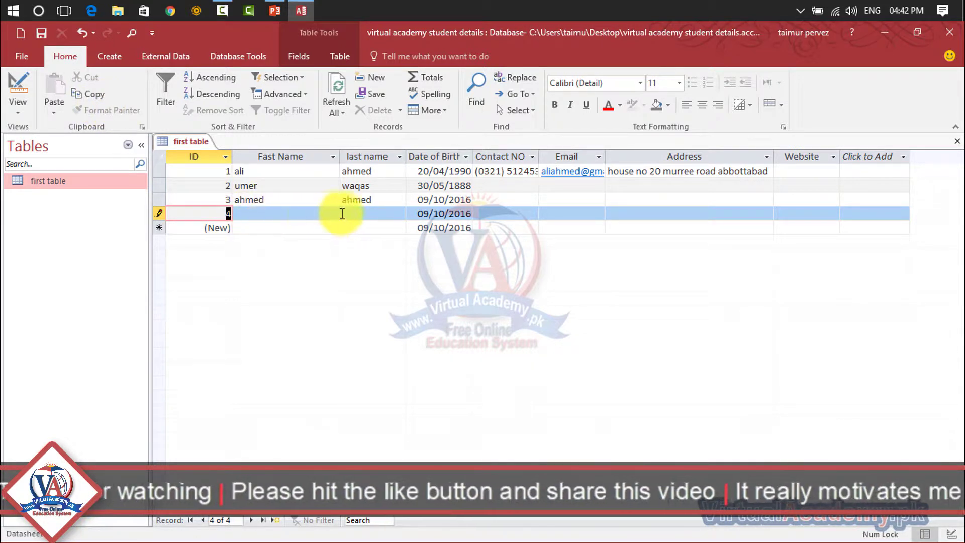
click(55, 112)
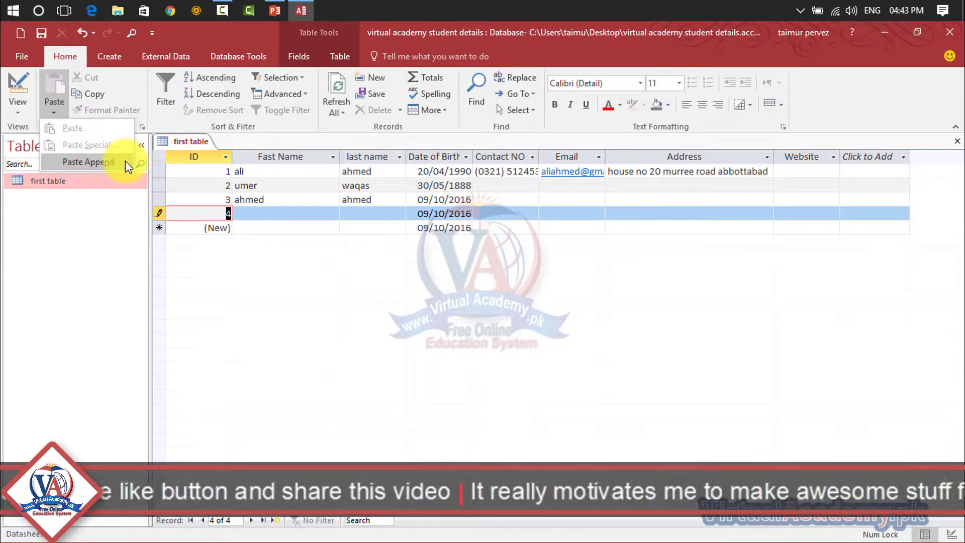
click(107, 160)
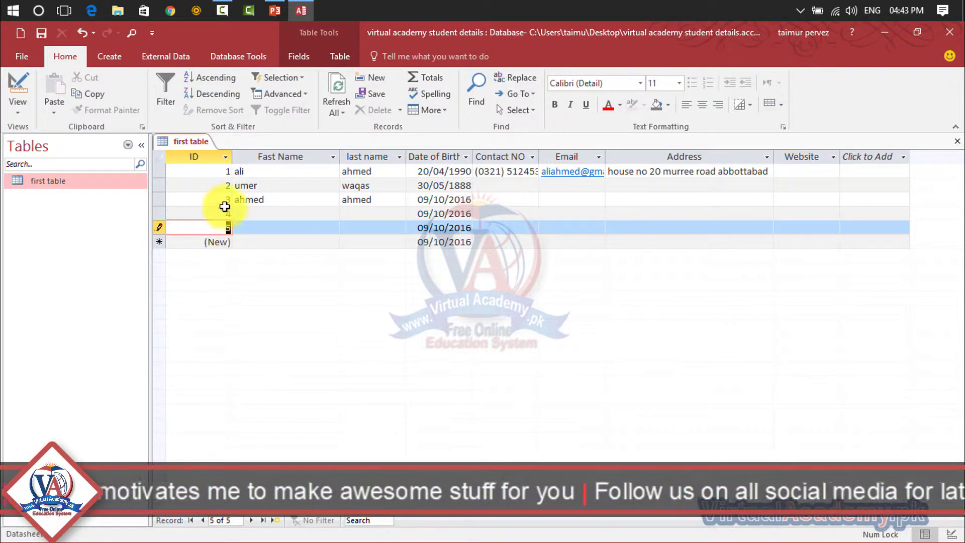
click(250, 224)
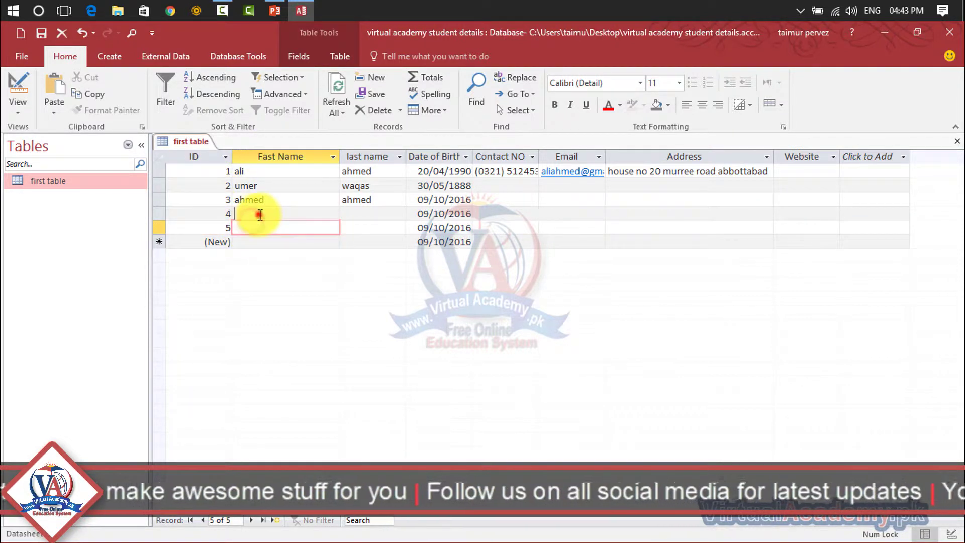
click(251, 213)
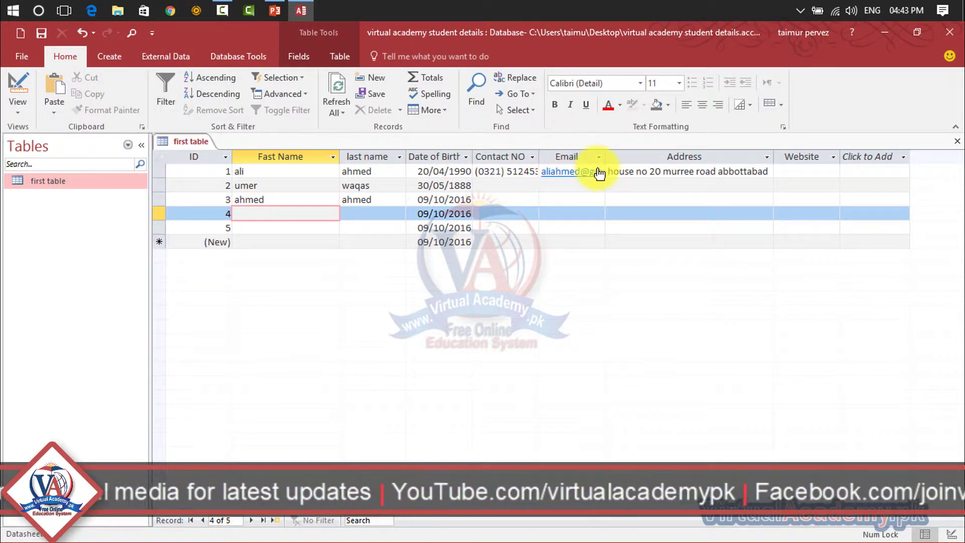
Select the first record's address and set the font colour to the dark blue-gray theme colour
click(637, 170)
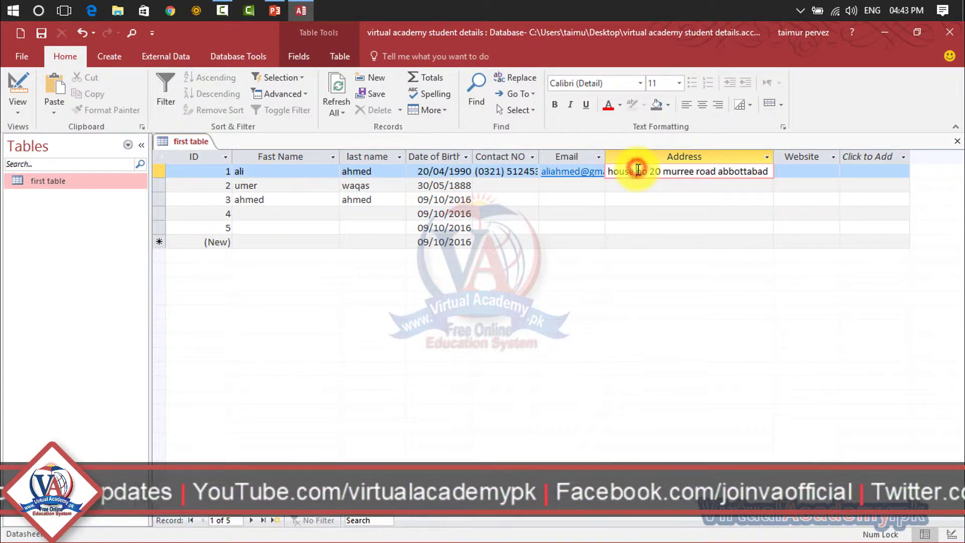
click(607, 171)
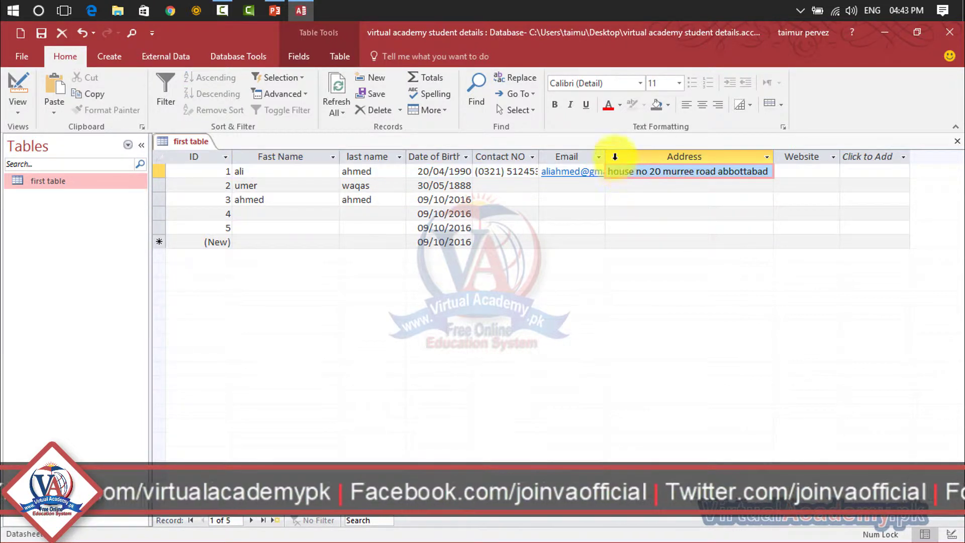
click(621, 107)
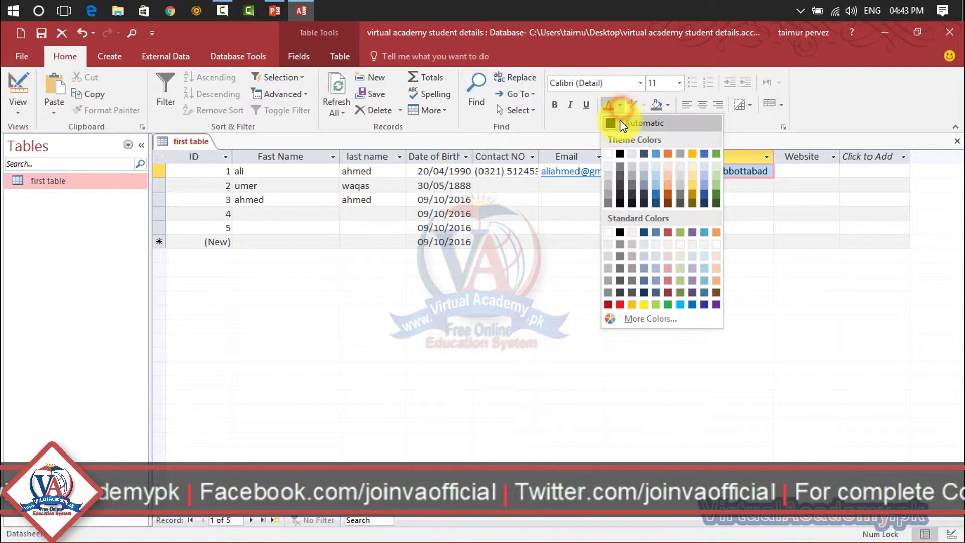
click(643, 158)
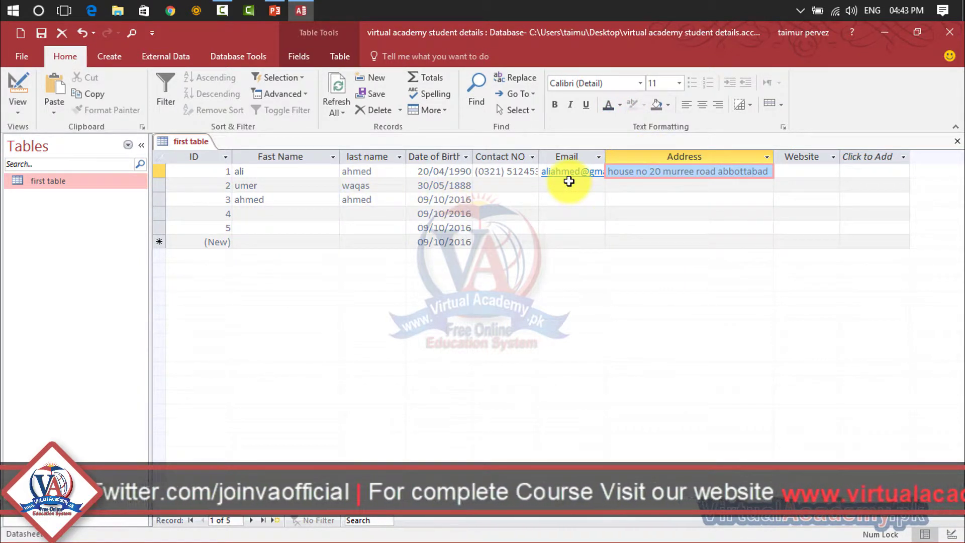
Undo the last appended record and set the font colour to Automatic with the first record's address selected
key(ctrl+z)
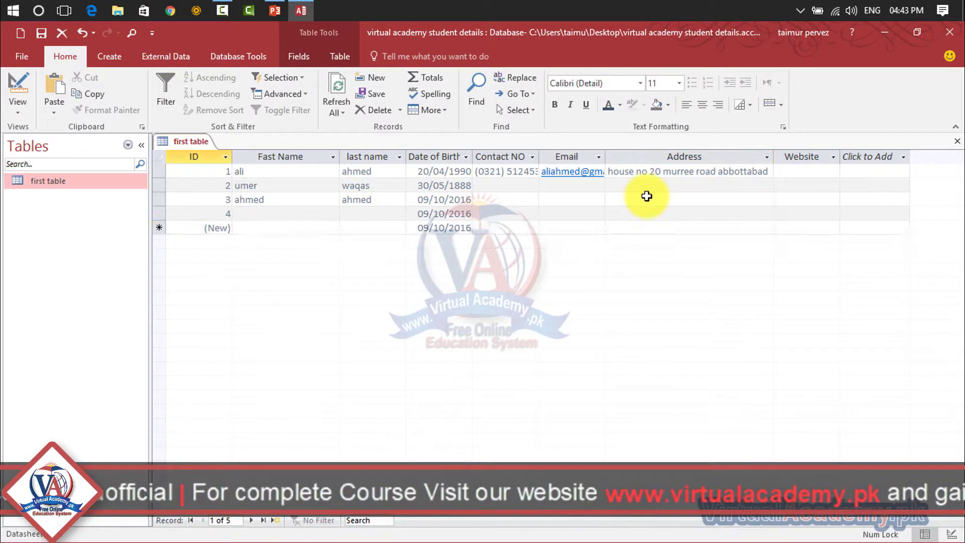
click(457, 337)
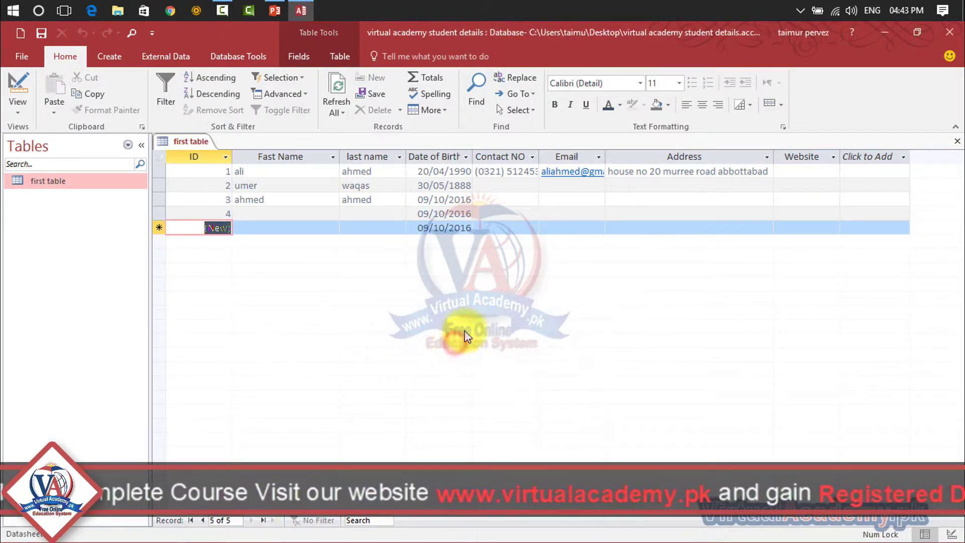
click(661, 172)
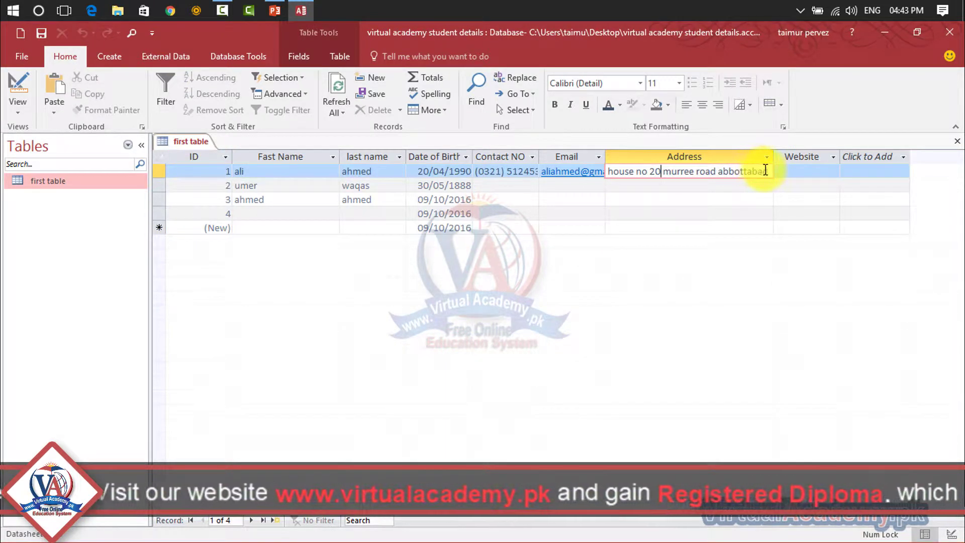
drag(767, 172, 594, 172)
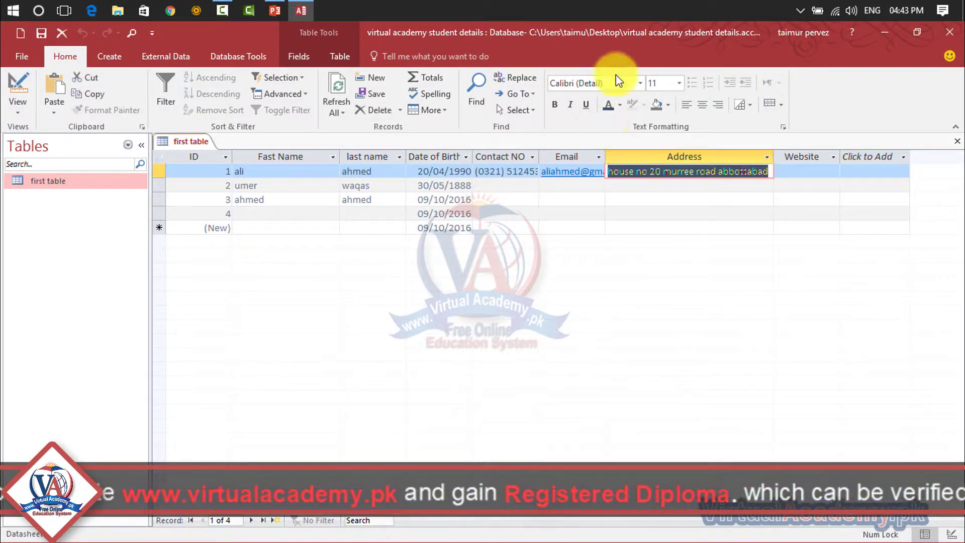
click(619, 105)
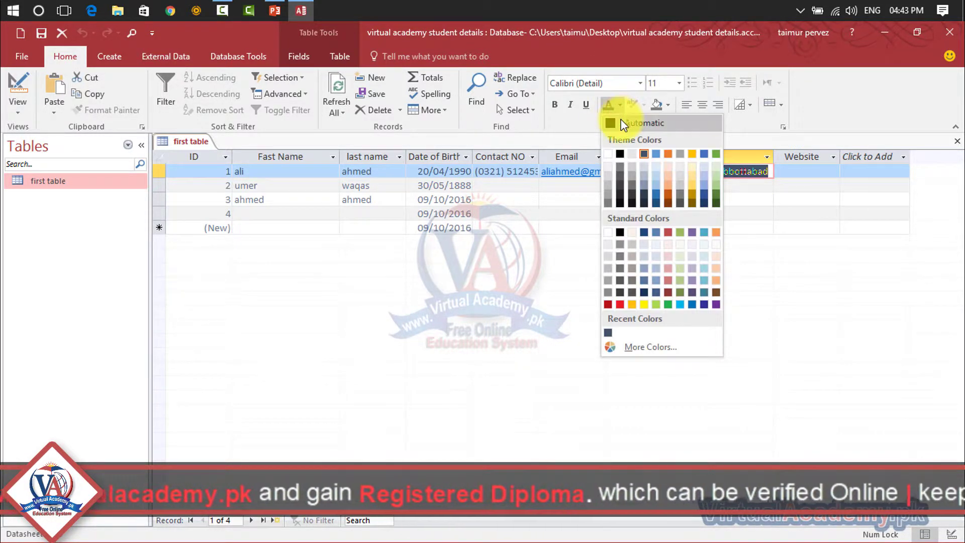
click(621, 123)
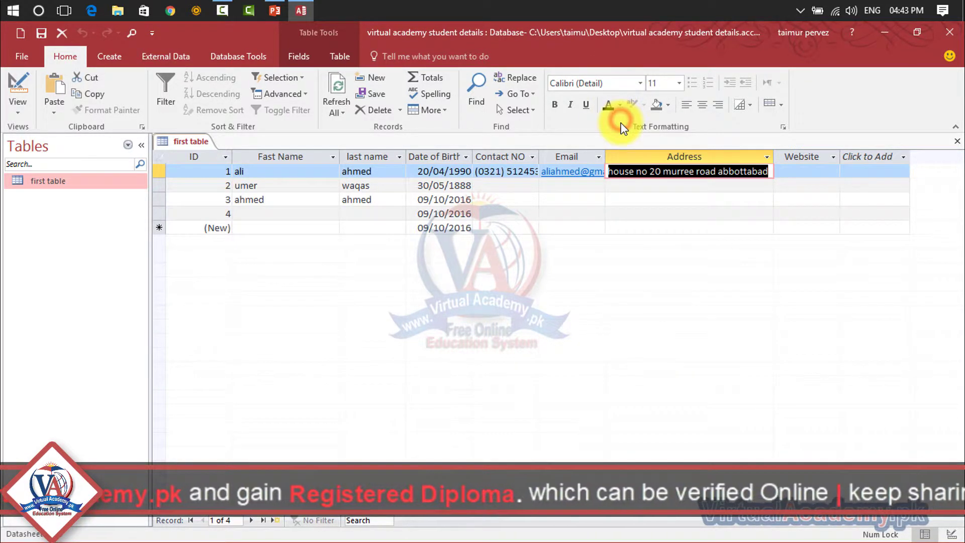
Open the Office Clipboard pane and clear all of its collected items
click(582, 215)
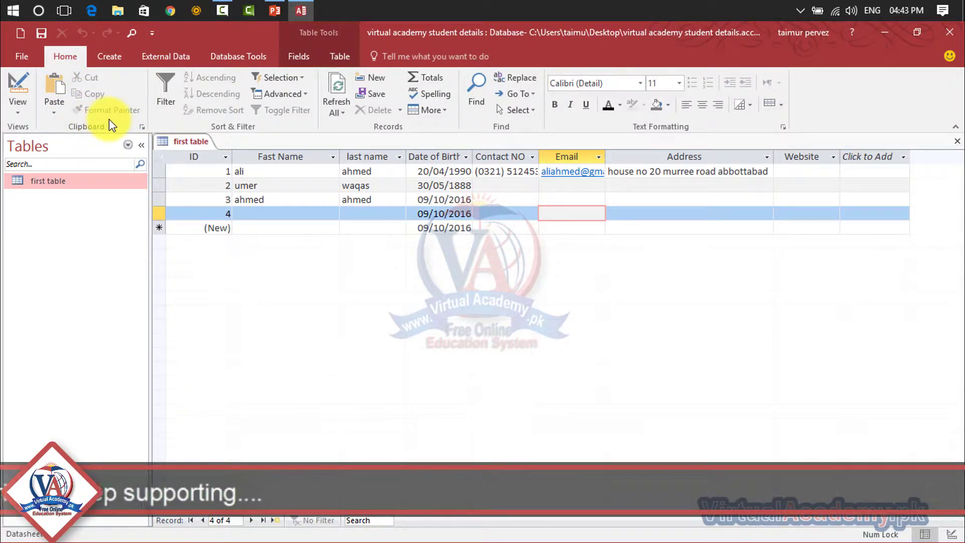
click(142, 129)
click(94, 175)
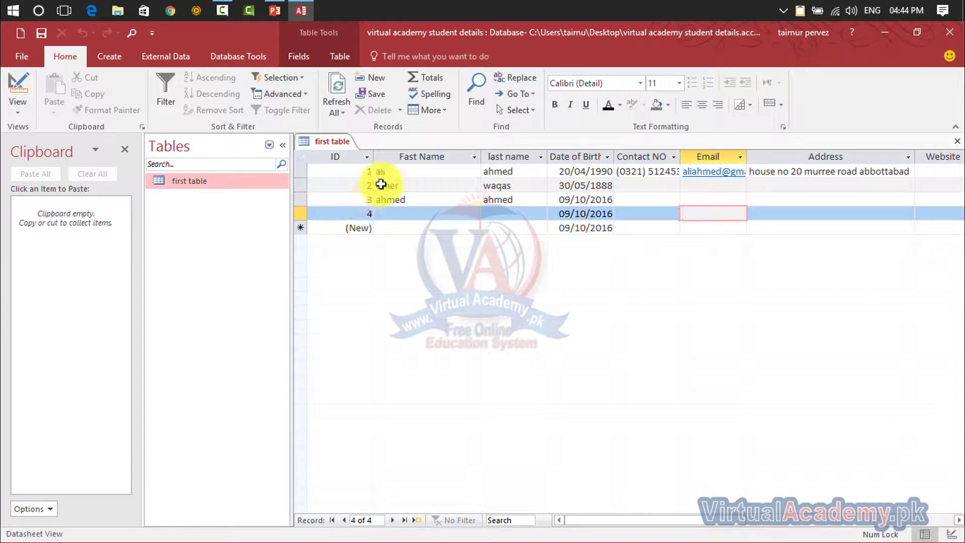
Cut the third record's Fast Name value to the clipboard and copy the first record's last name
click(417, 199)
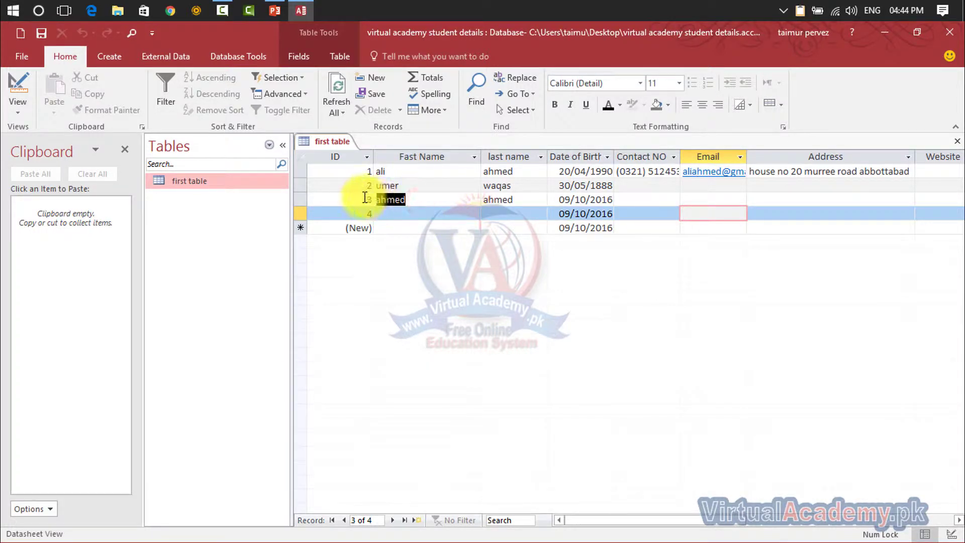
click(92, 79)
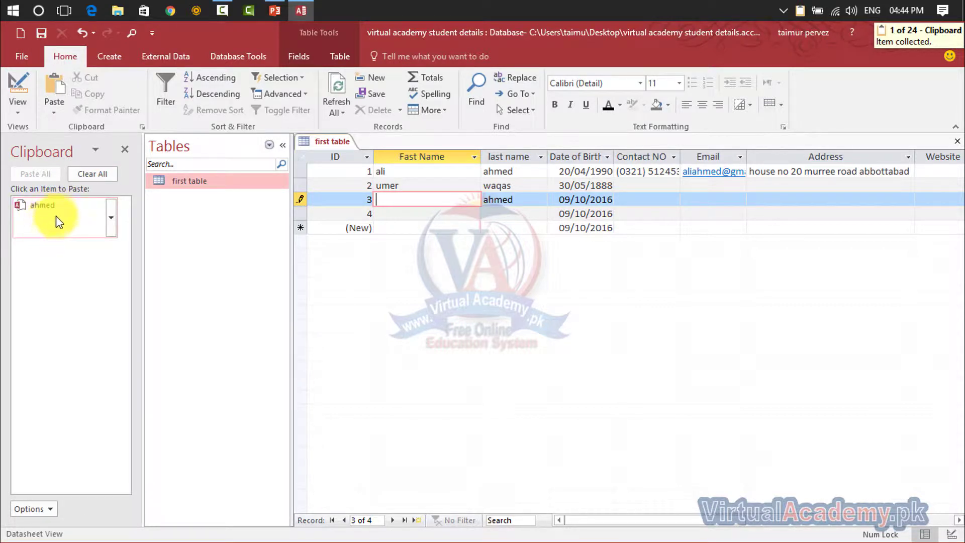
click(522, 171)
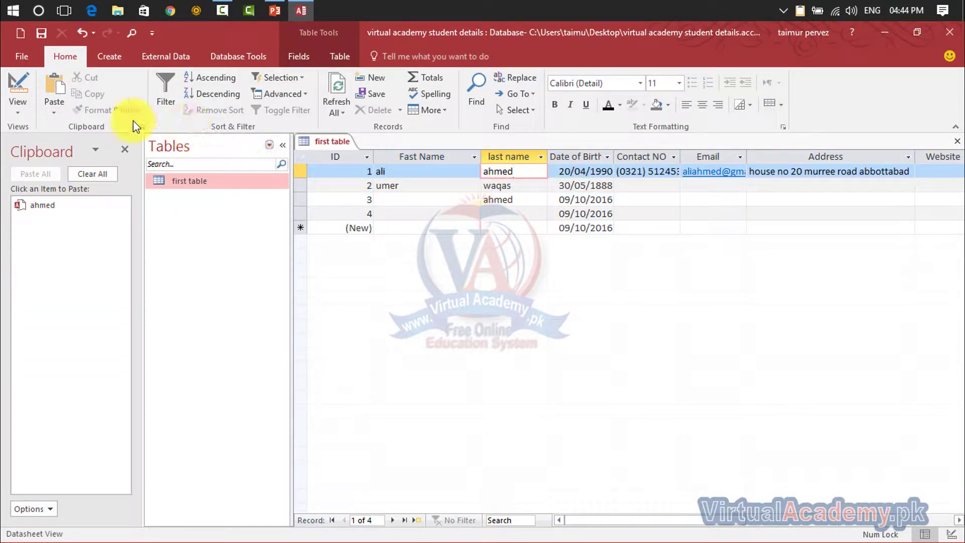
double_click(522, 170)
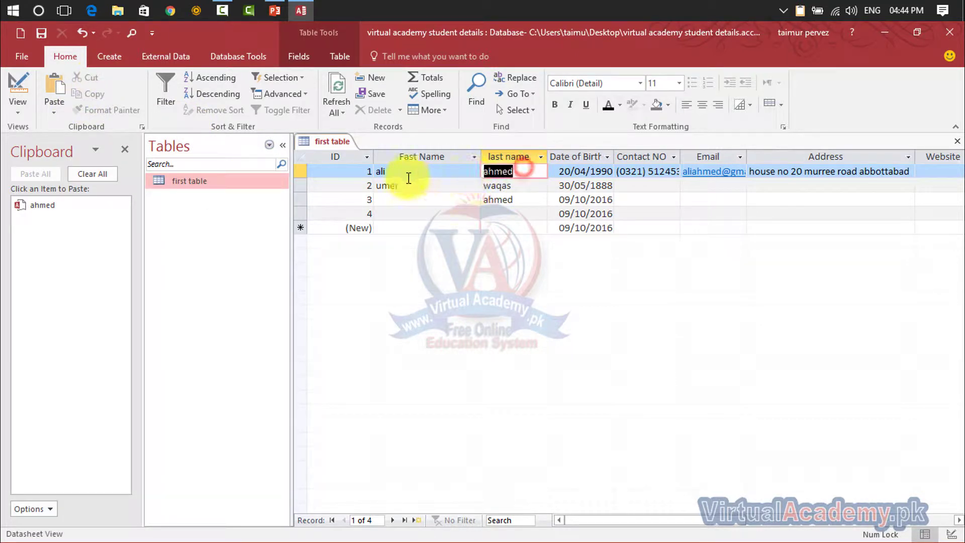
click(94, 95)
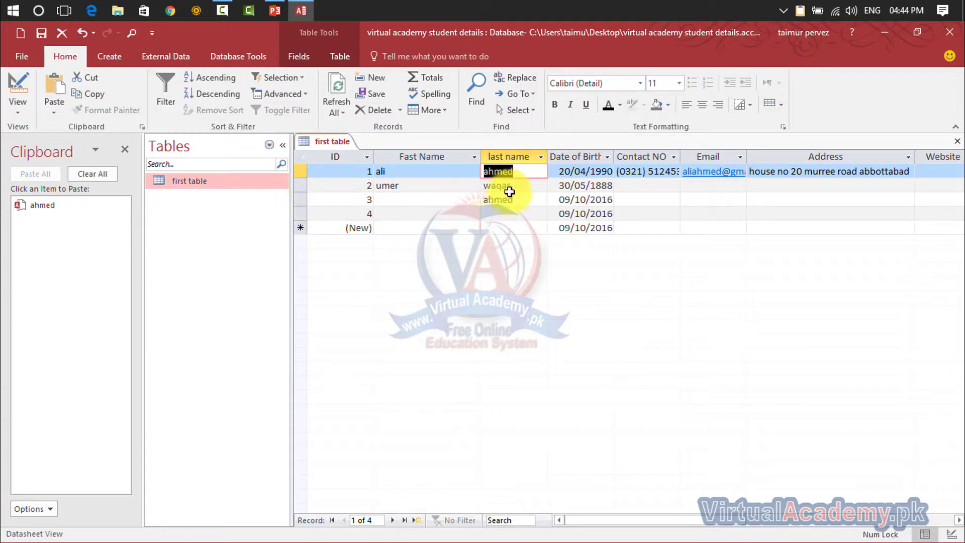
Copy the second record's last name and paste that collected clipboard item into the third record's Fast Name field
click(511, 188)
double_click(511, 188)
click(94, 94)
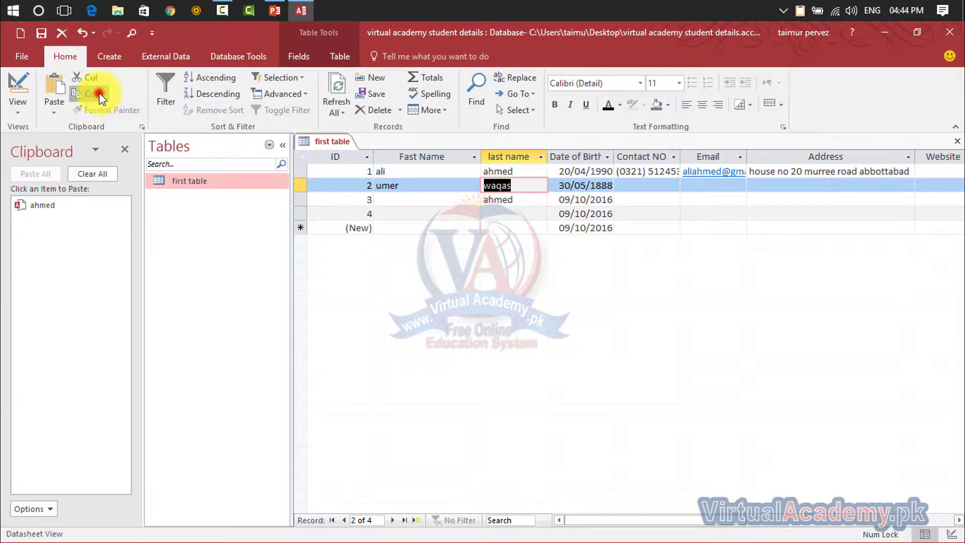
click(411, 201)
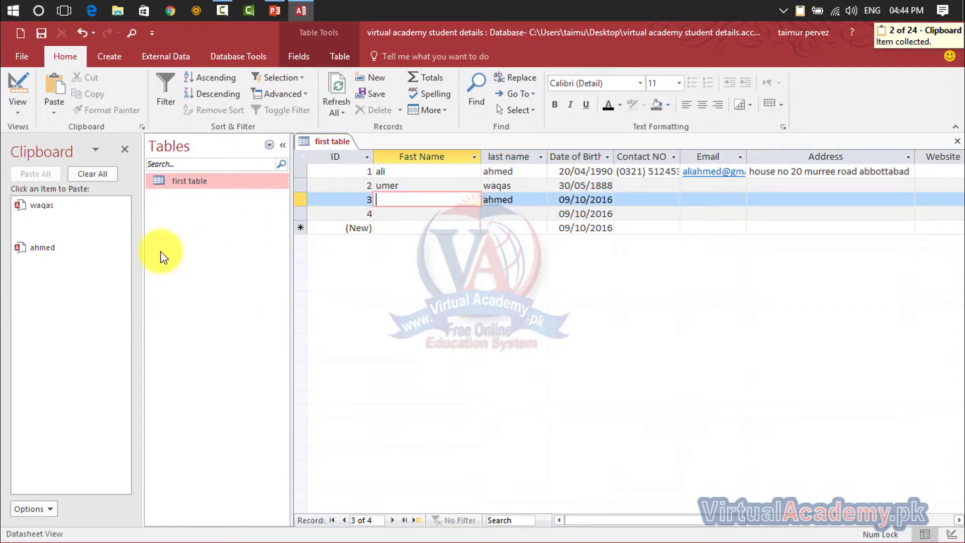
click(39, 229)
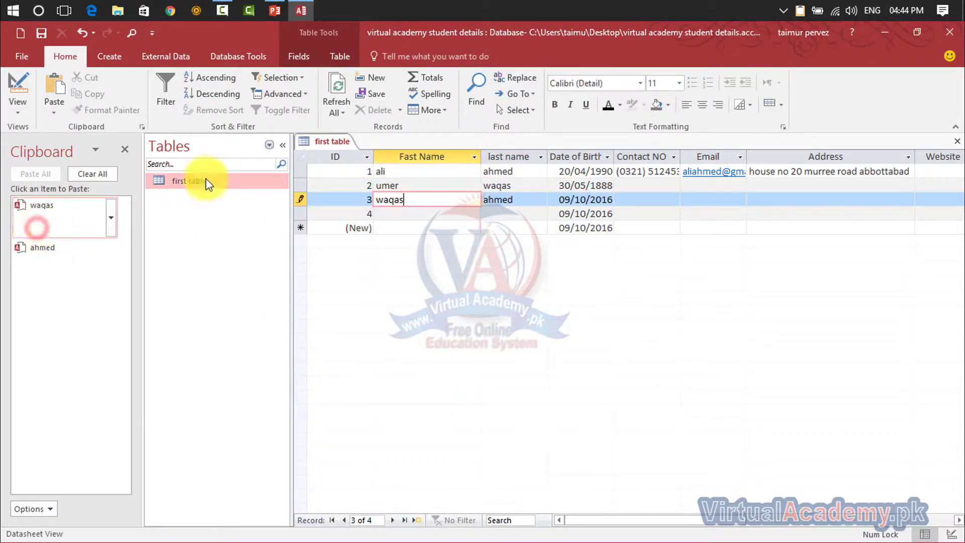
Paste the collected copy of the first record's last name into the fourth record's Fast Name, and the second record's into its last name
click(416, 213)
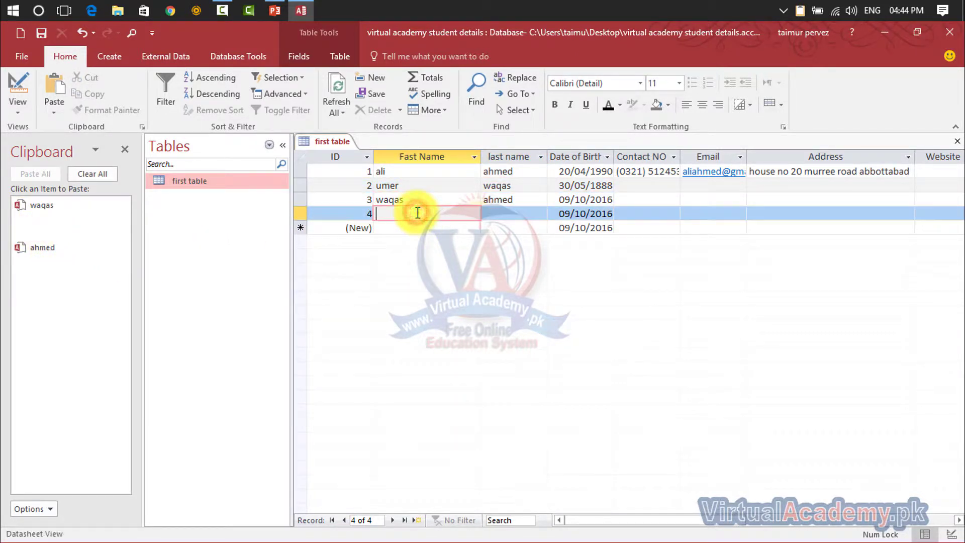
click(54, 244)
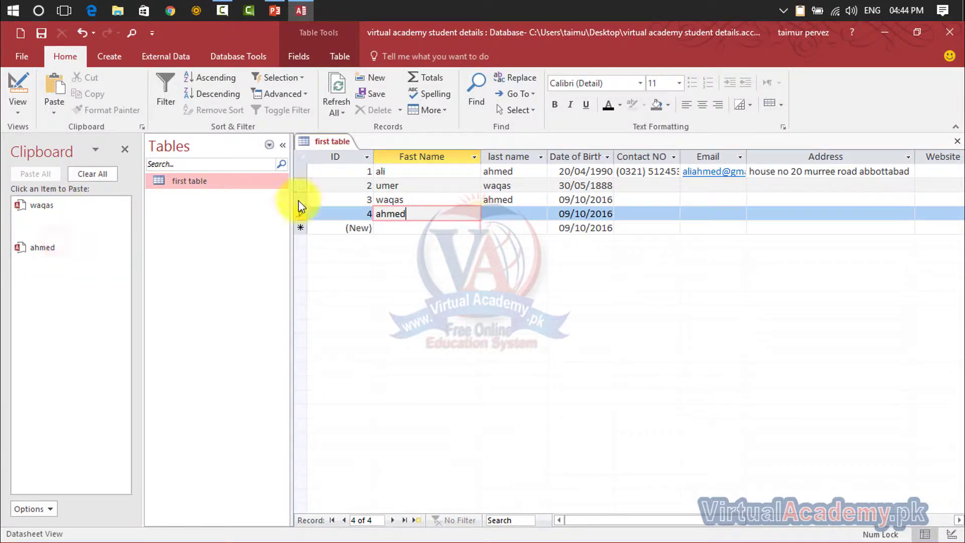
click(500, 215)
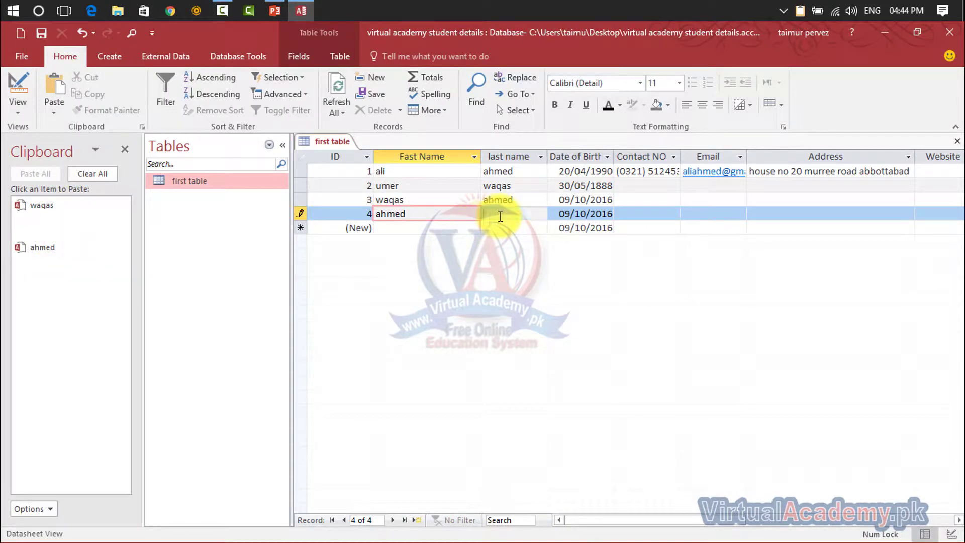
click(55, 209)
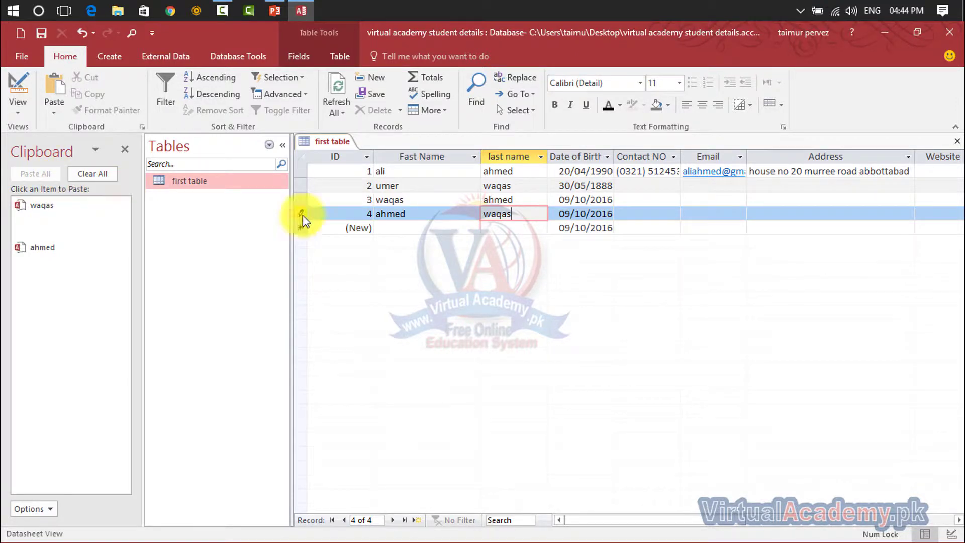
Save the fourth record, clear all items from the Office Clipboard and close its pane
click(505, 230)
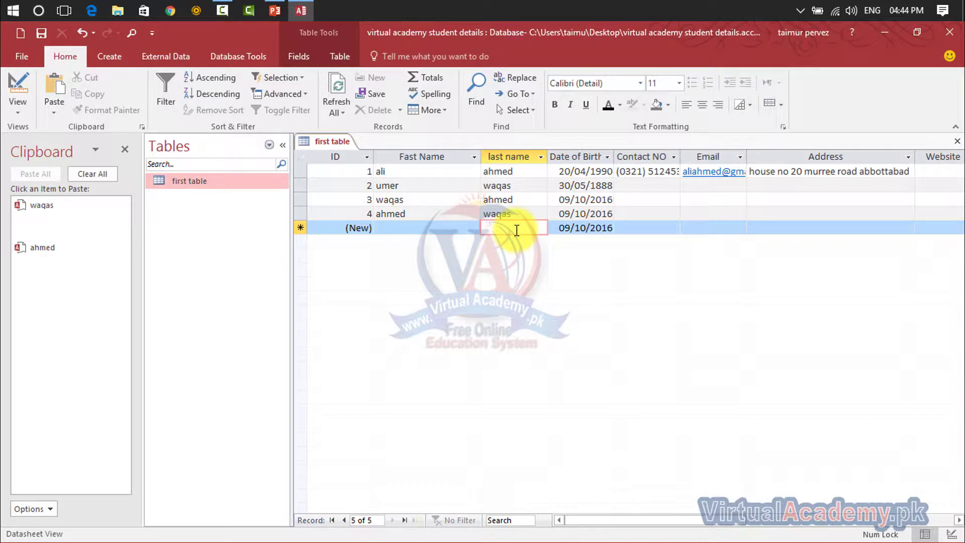
click(92, 174)
click(129, 149)
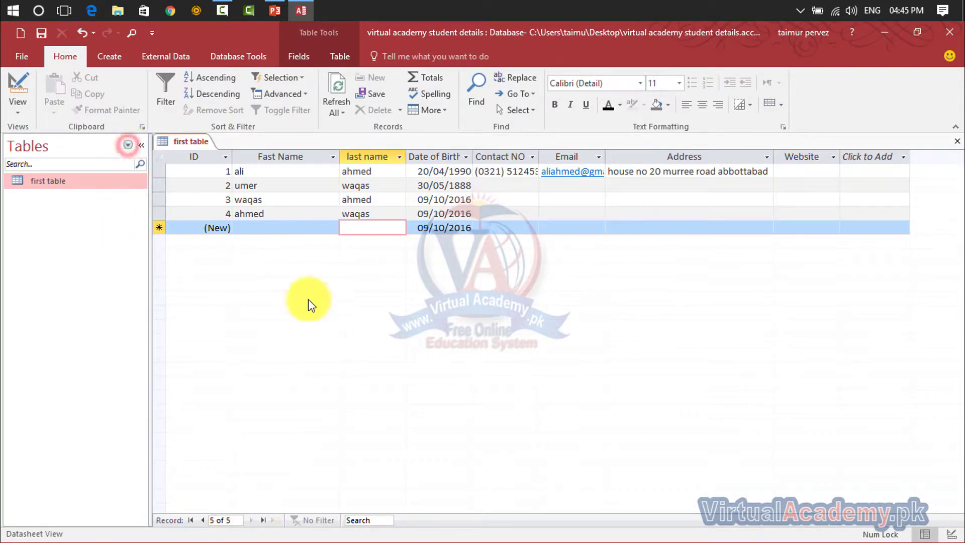
Select the whole second record and use its New Record command to go to a blank record
click(160, 185)
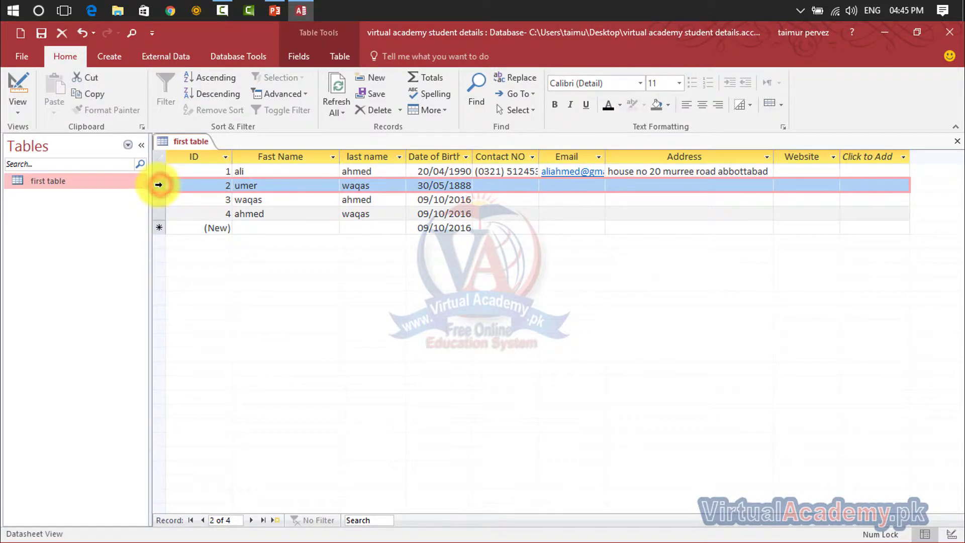
right_click(160, 185)
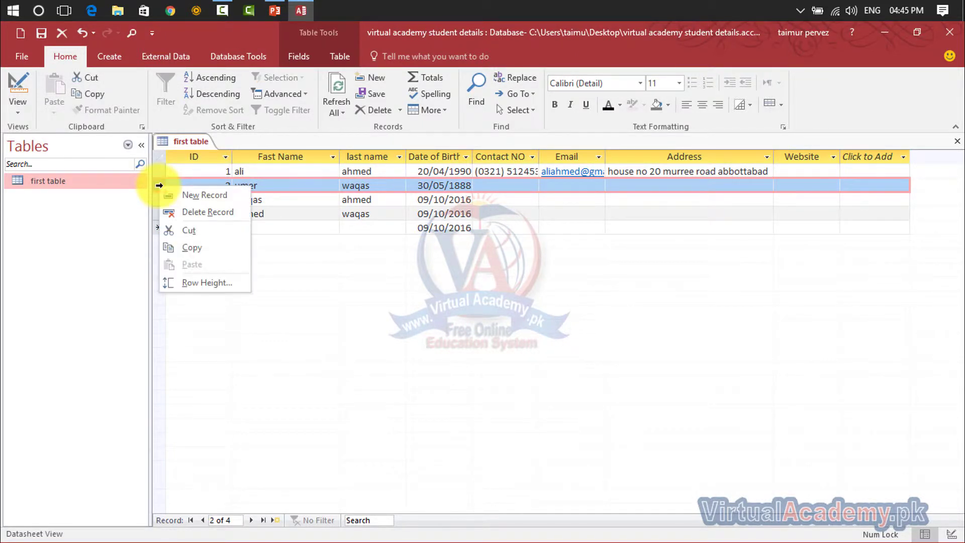
click(157, 177)
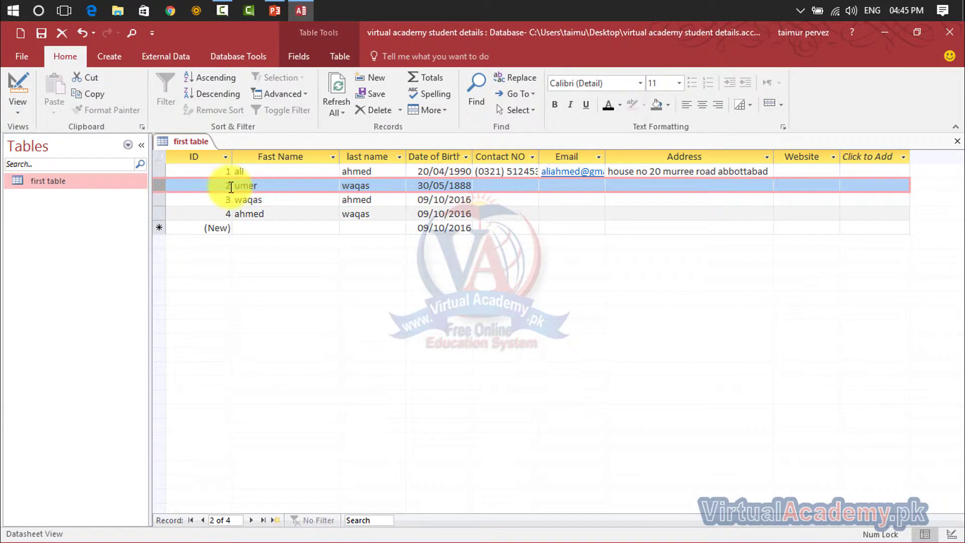
right_click(157, 182)
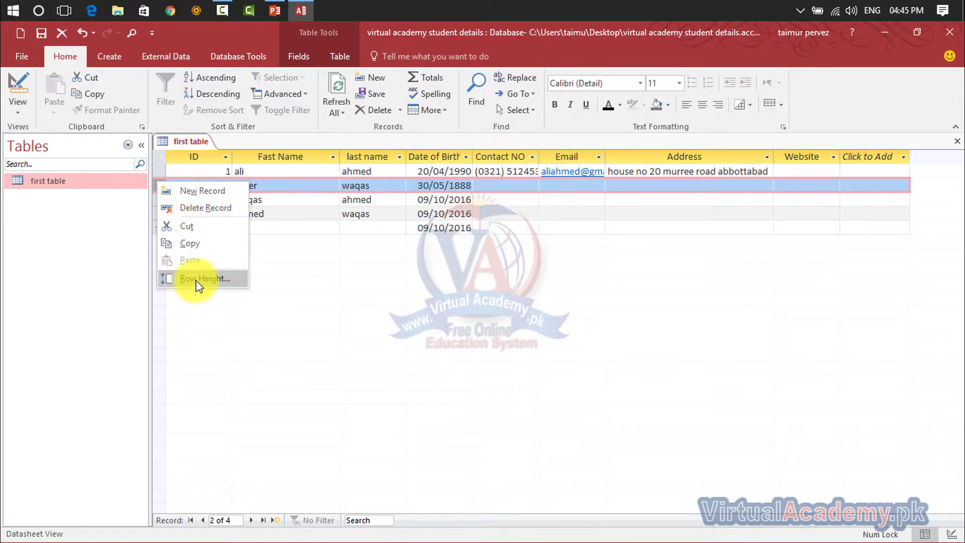
click(188, 198)
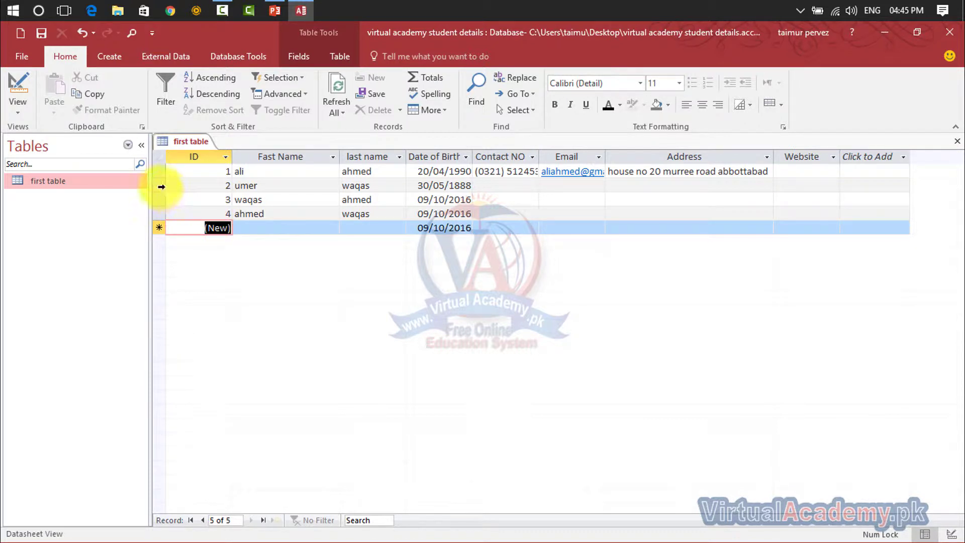
right_click(161, 186)
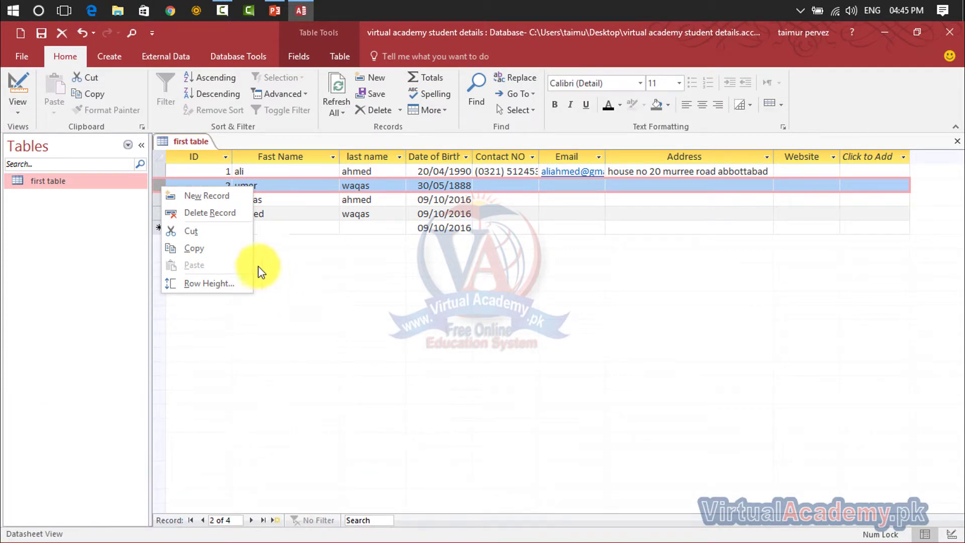
click(298, 183)
click(200, 186)
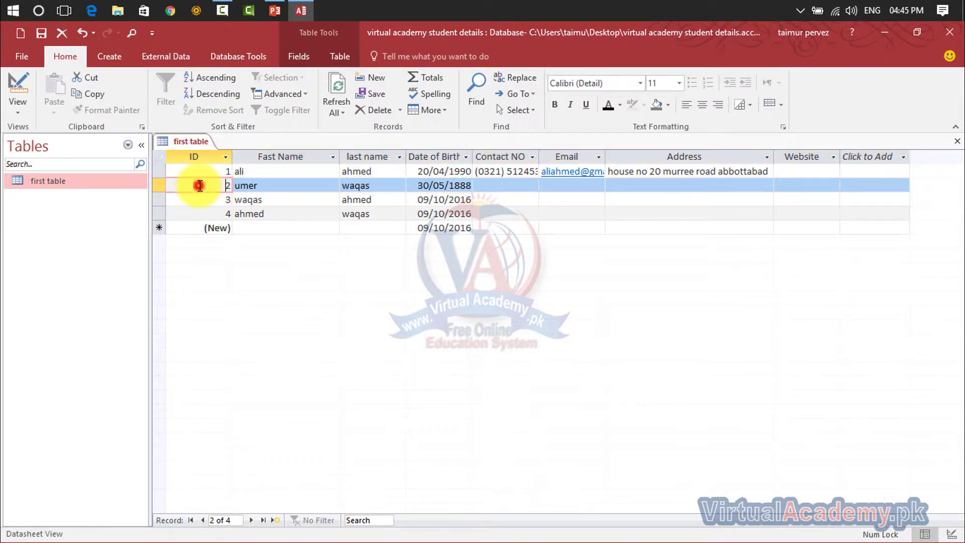
click(161, 184)
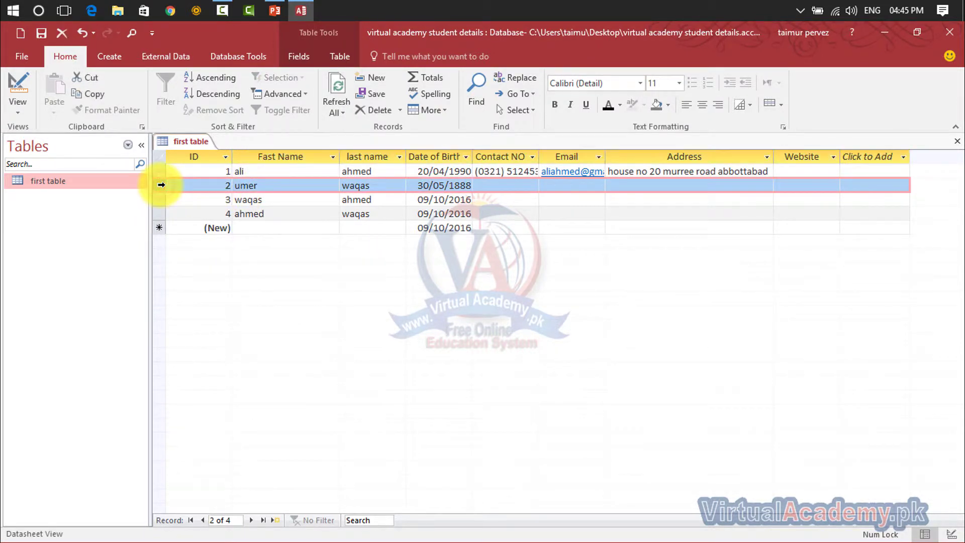
Permanently delete the Fast Name field and all its data from the table
click(246, 156)
right_click(246, 156)
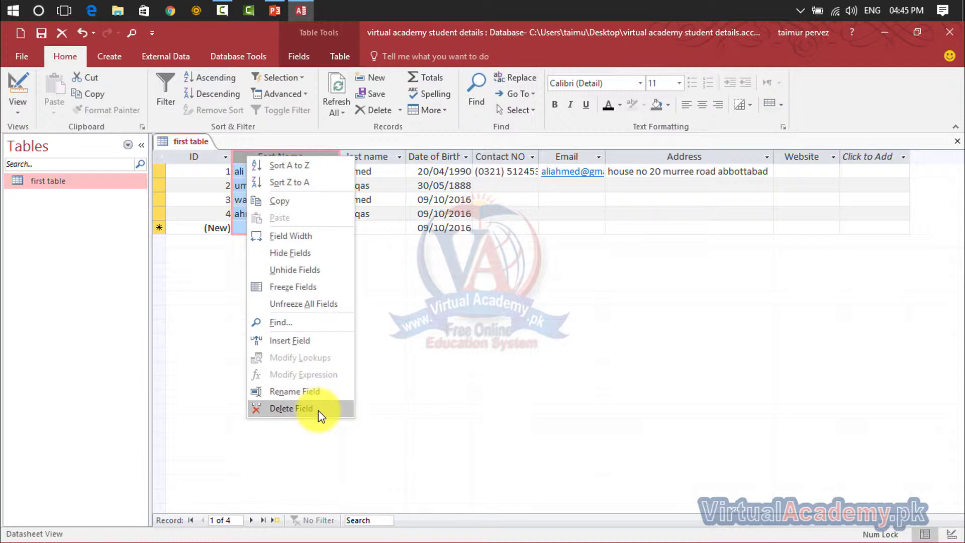
click(290, 408)
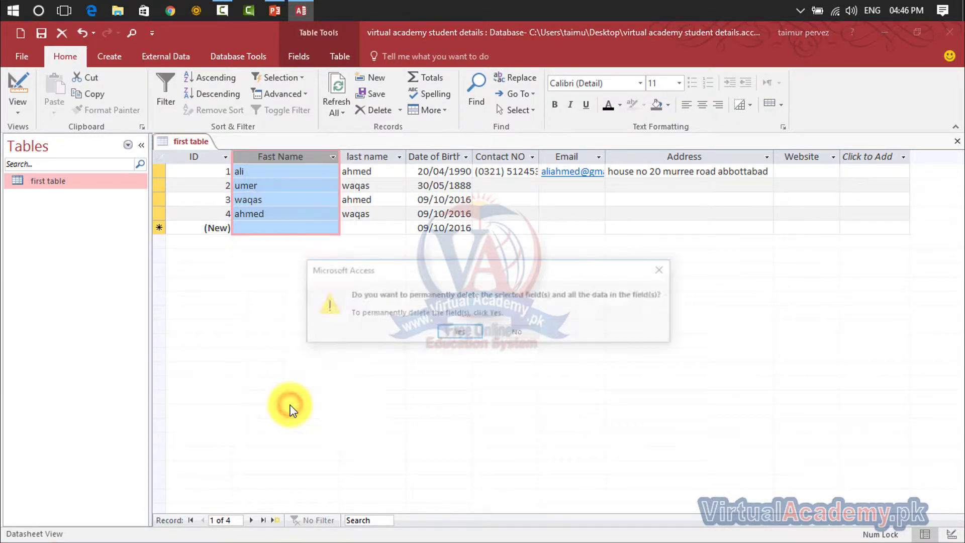
click(457, 332)
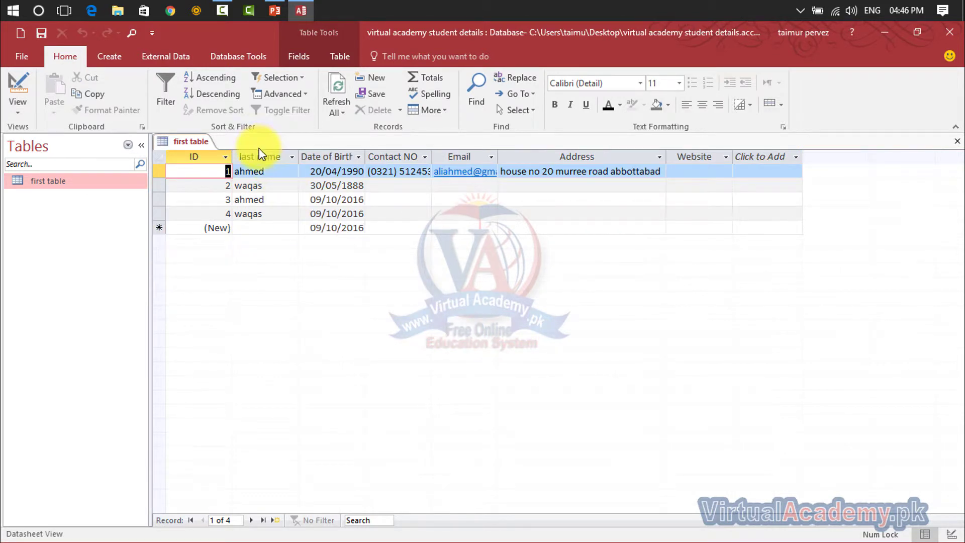
Insert a new field in front of the last name field
click(260, 228)
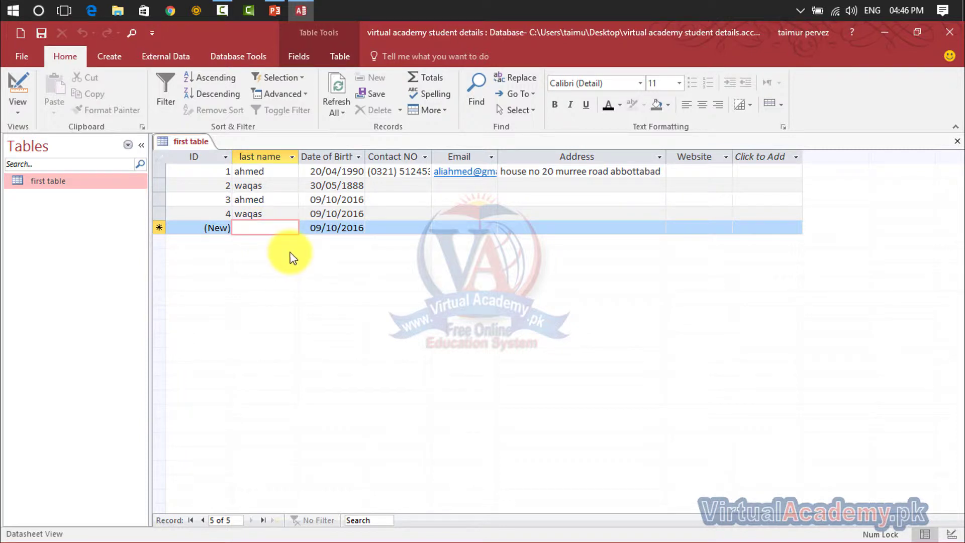
right_click(262, 161)
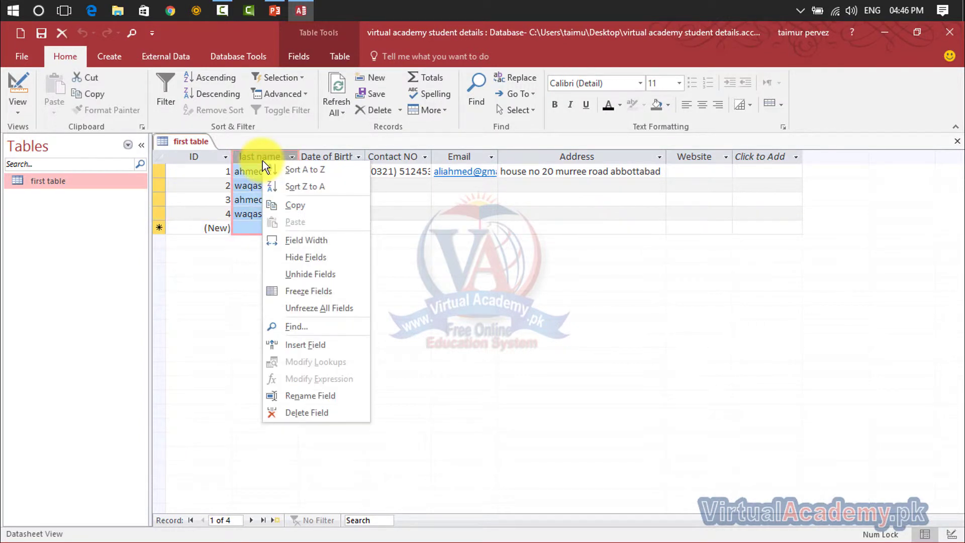
click(320, 350)
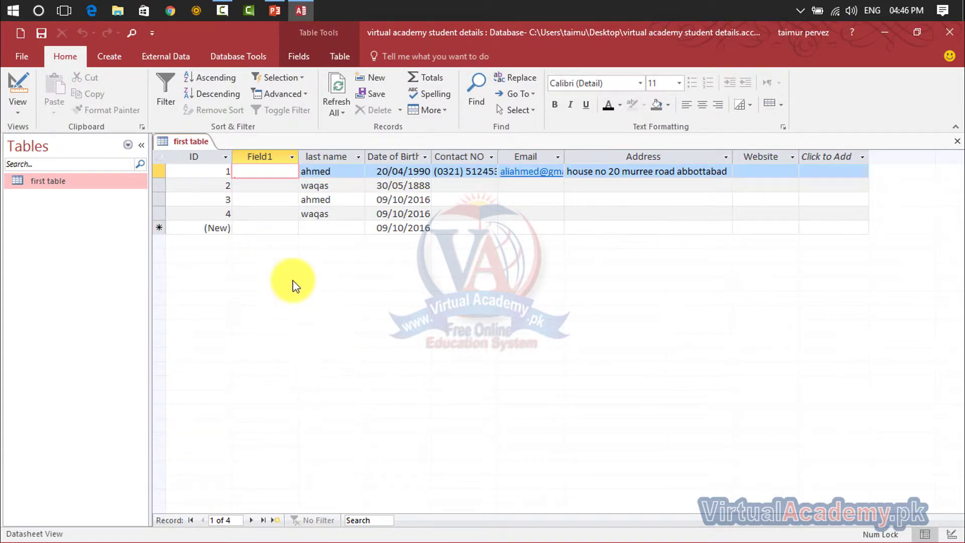
Rename the newly inserted field as First Name
click(270, 170)
right_click(264, 153)
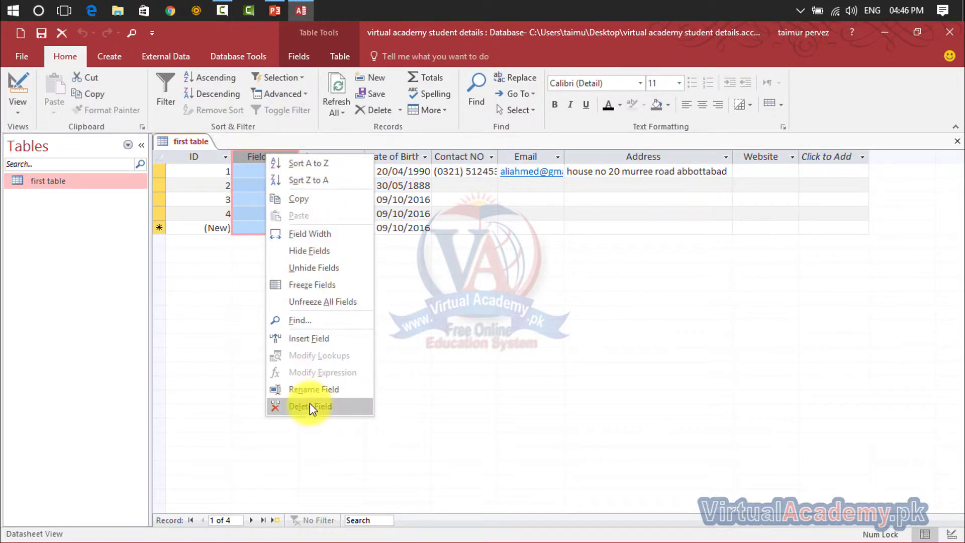
click(311, 390)
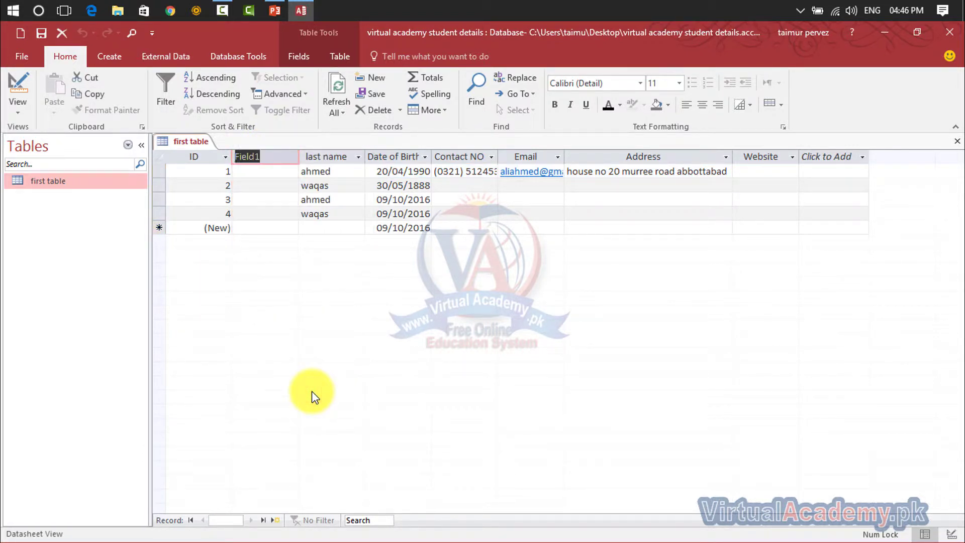
text(First Nam)
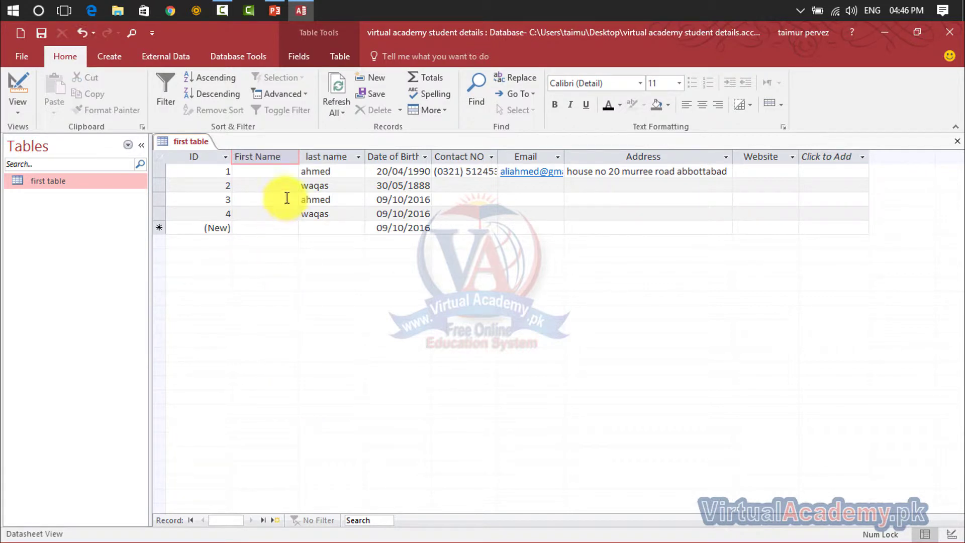
Fill in the First Name field with each student's first name for records 1 to 4
click(276, 172)
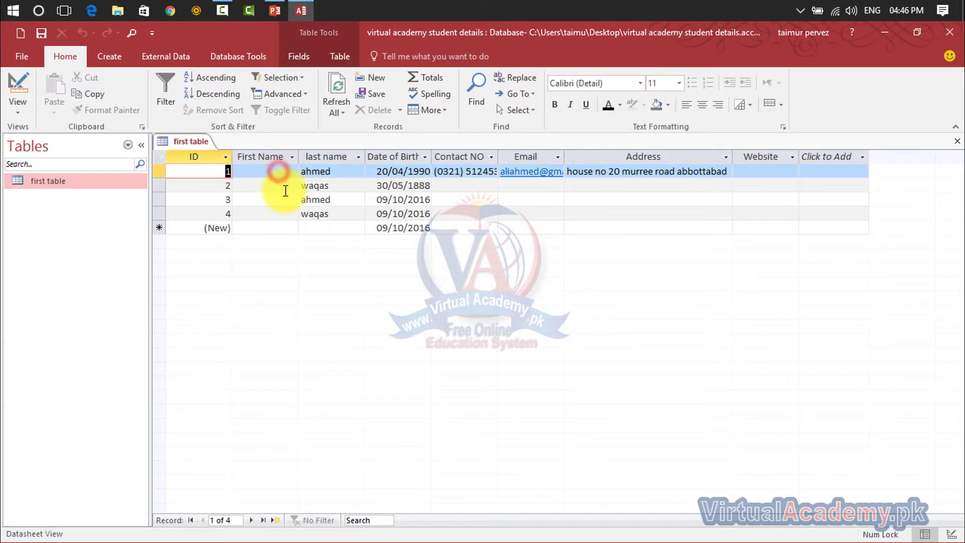
text(ali)
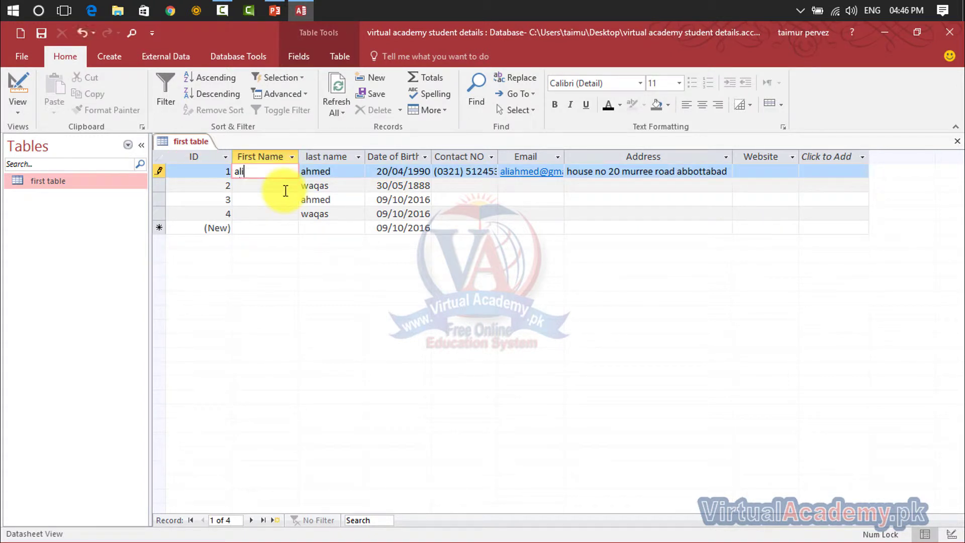
click(286, 189)
text(h)
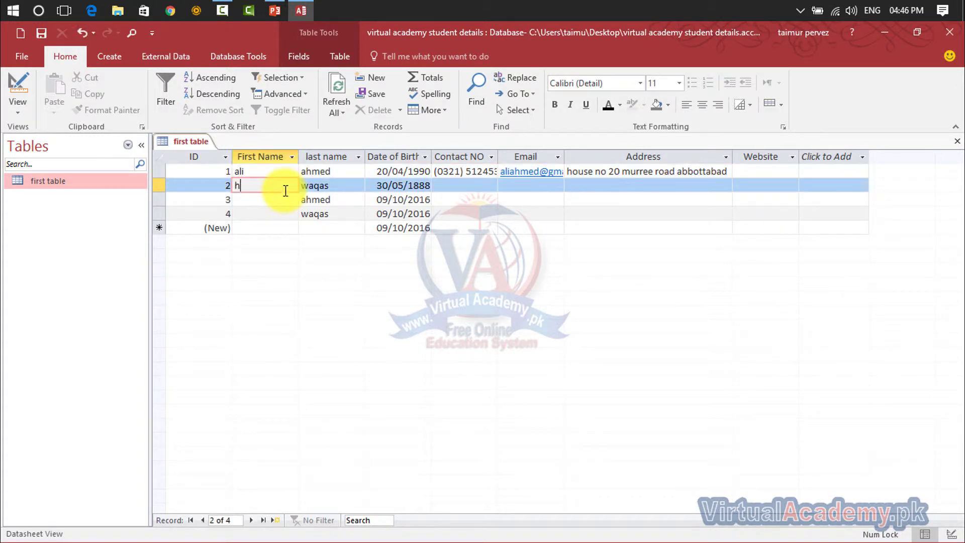
text(amid)
key(Down)
text(u)
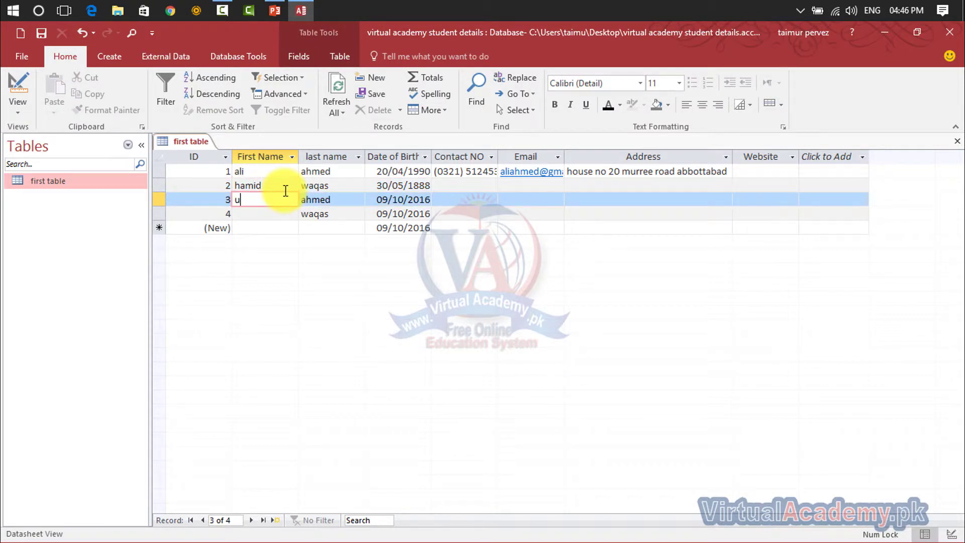
text(mer)
key(Down)
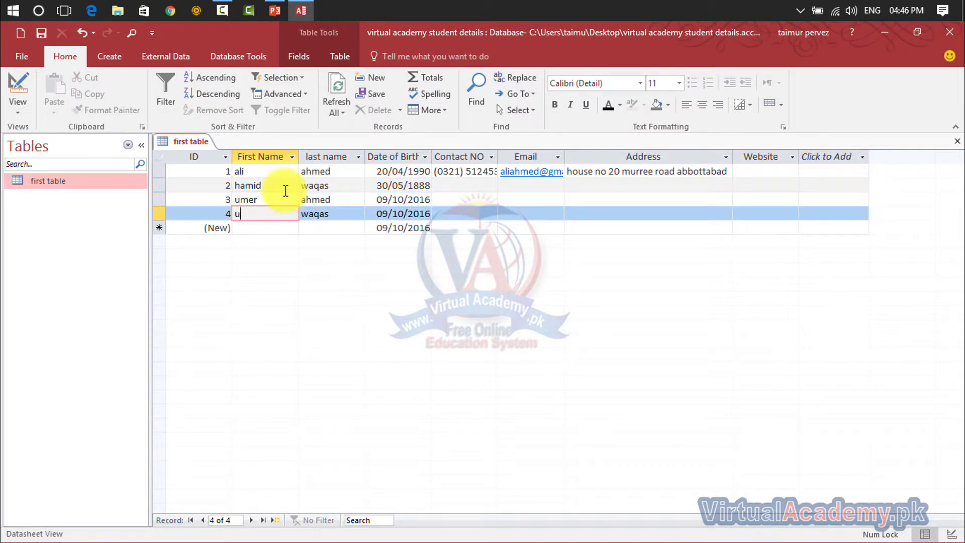
click(160, 213)
Examine the commands offered for the second student's entire record
click(156, 184)
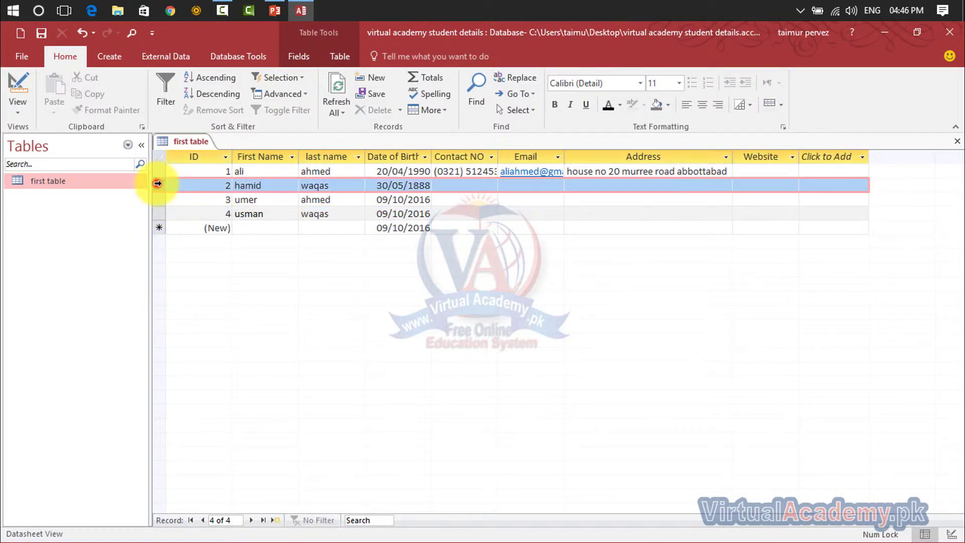
right_click(156, 183)
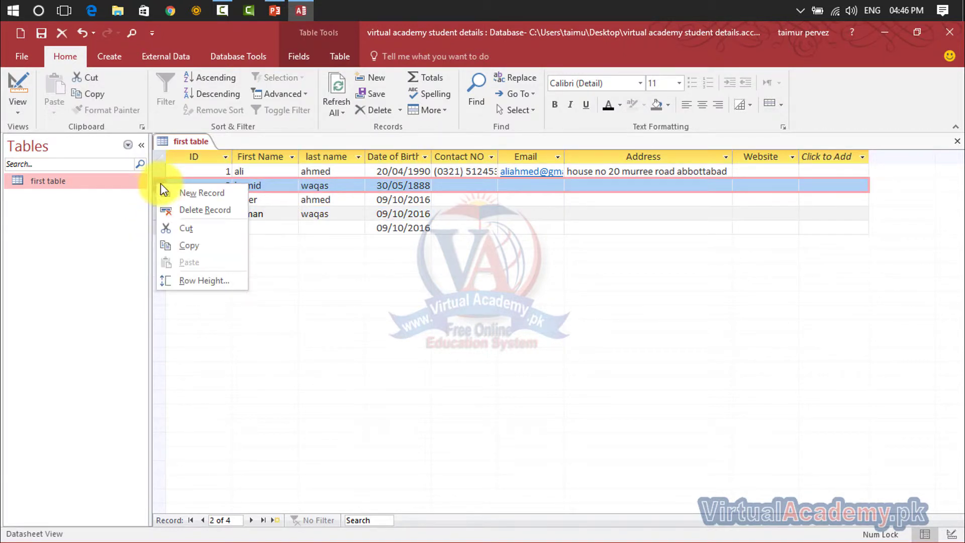
click(261, 185)
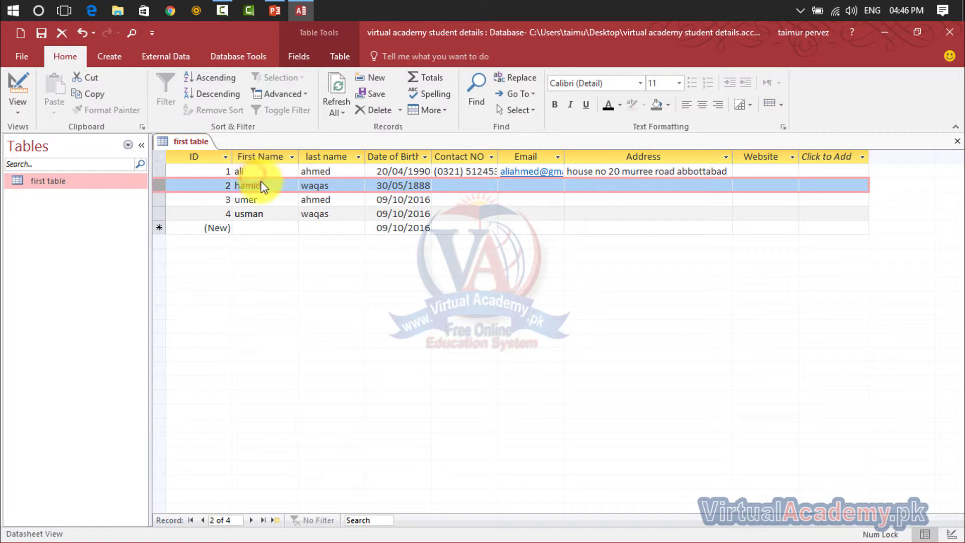
click(254, 185)
right_click(156, 186)
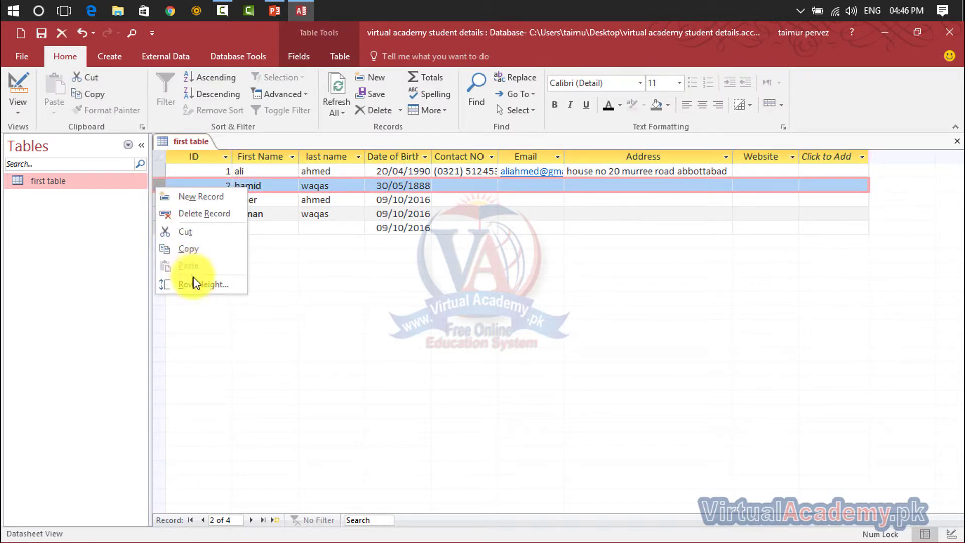
click(379, 245)
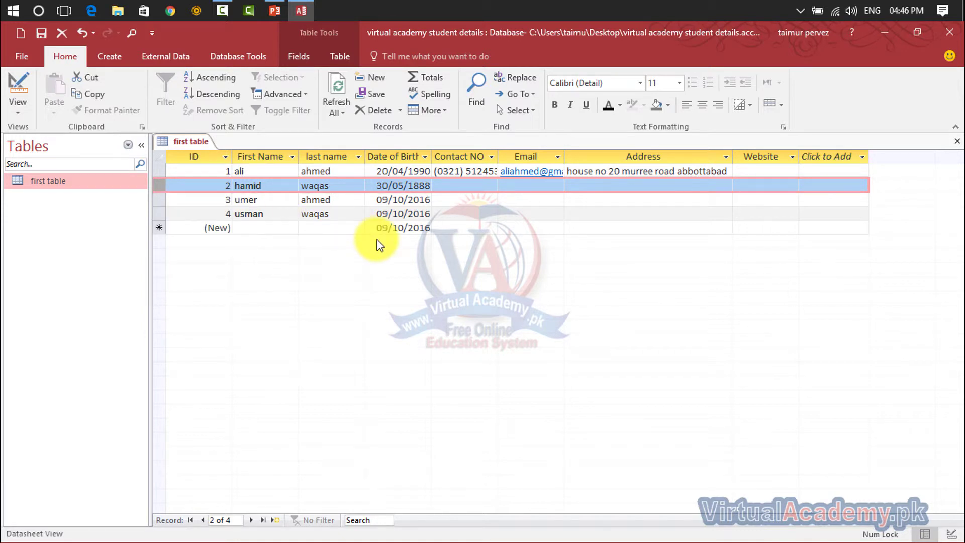
Compare the commands offered for the second record's First Name and ID cells with those for the entire record
click(231, 186)
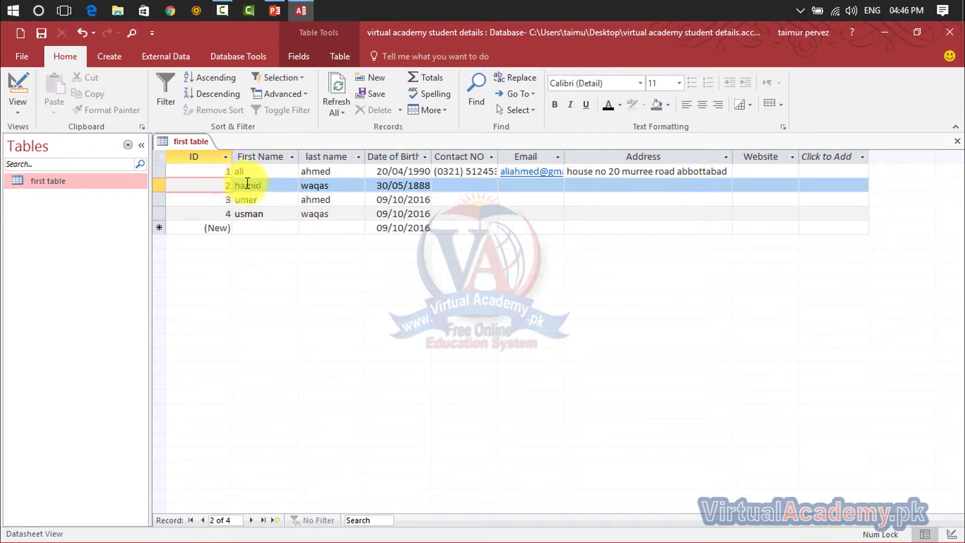
click(247, 184)
right_click(247, 184)
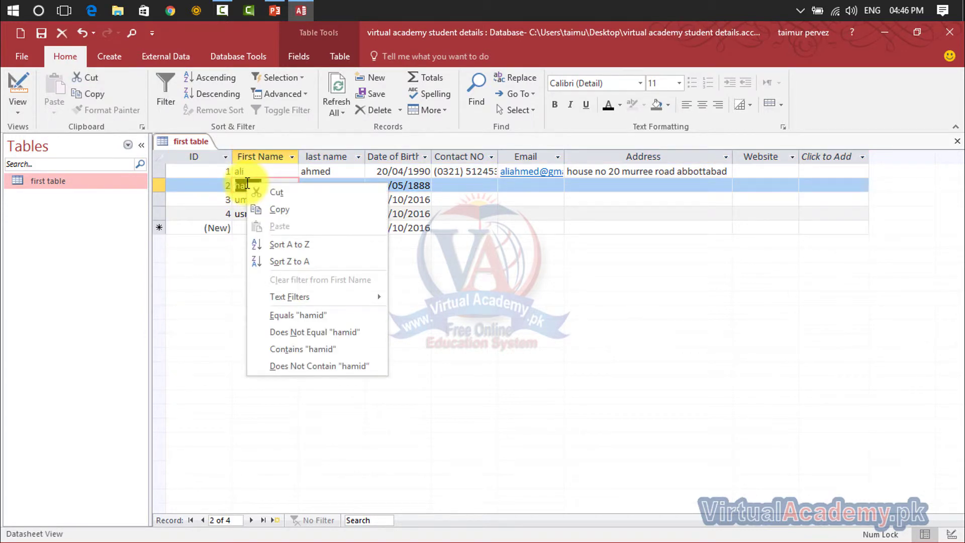
click(205, 182)
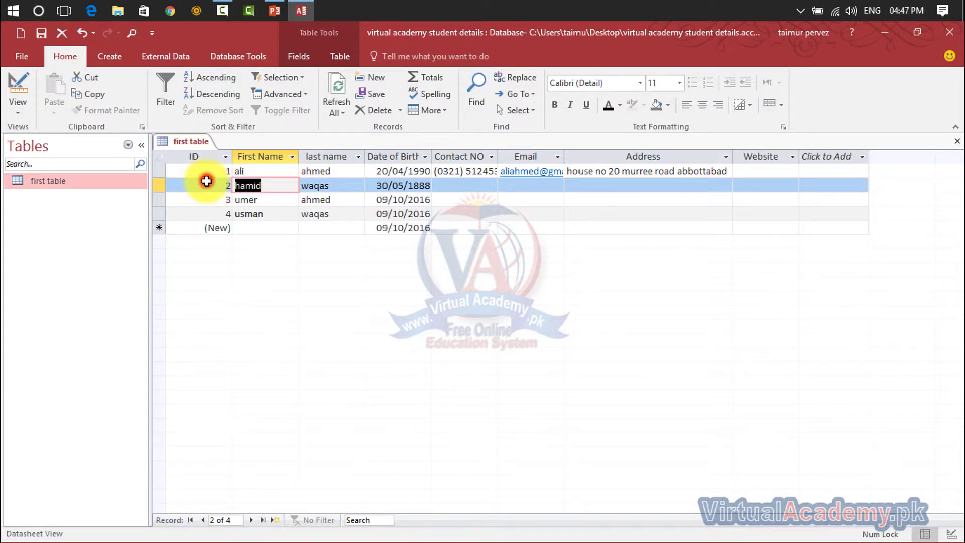
click(206, 184)
right_click(207, 186)
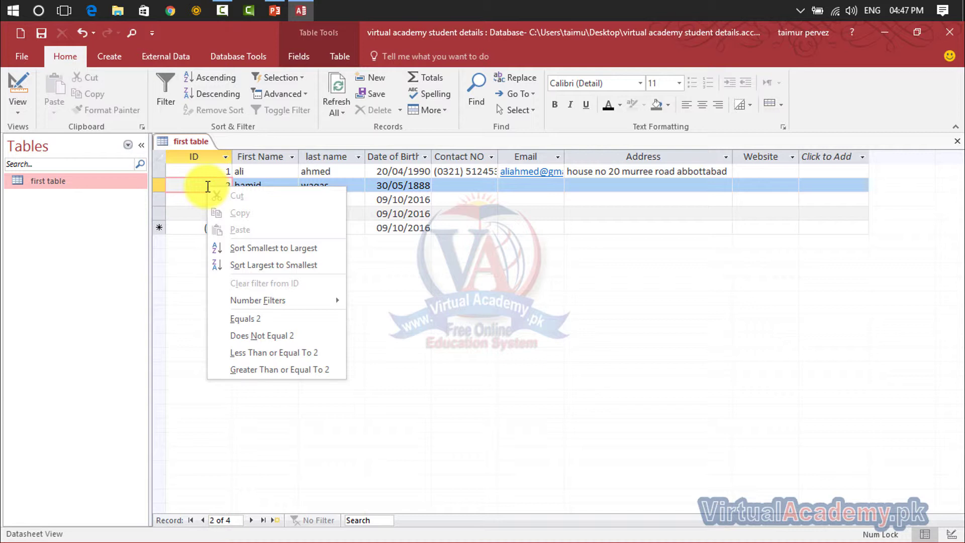
click(161, 181)
click(160, 182)
right_click(161, 181)
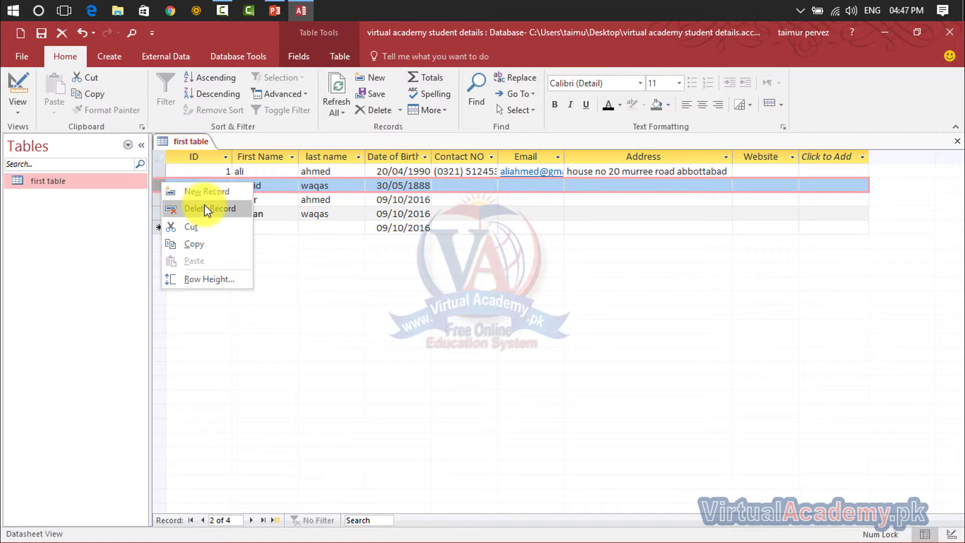
click(310, 265)
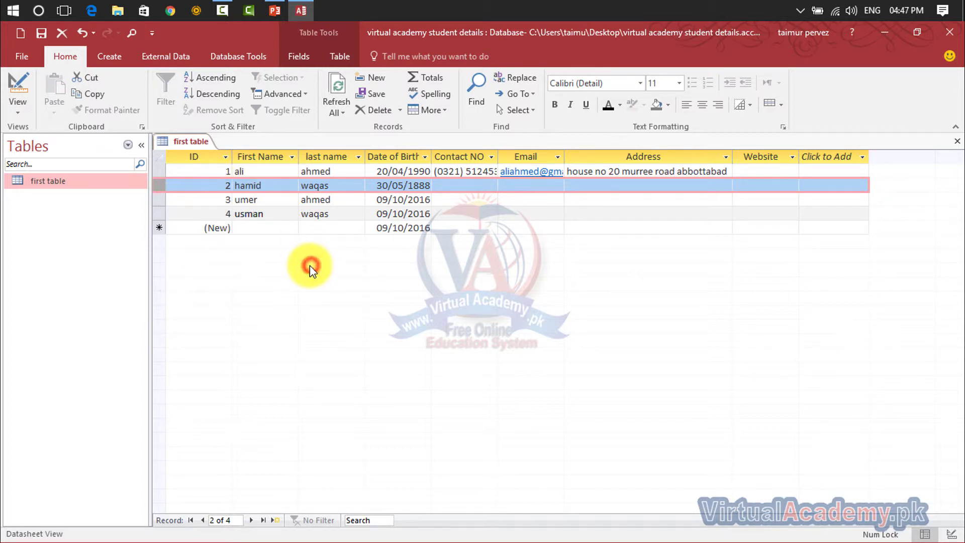
Permanently delete the fourth record from the table
right_click(158, 213)
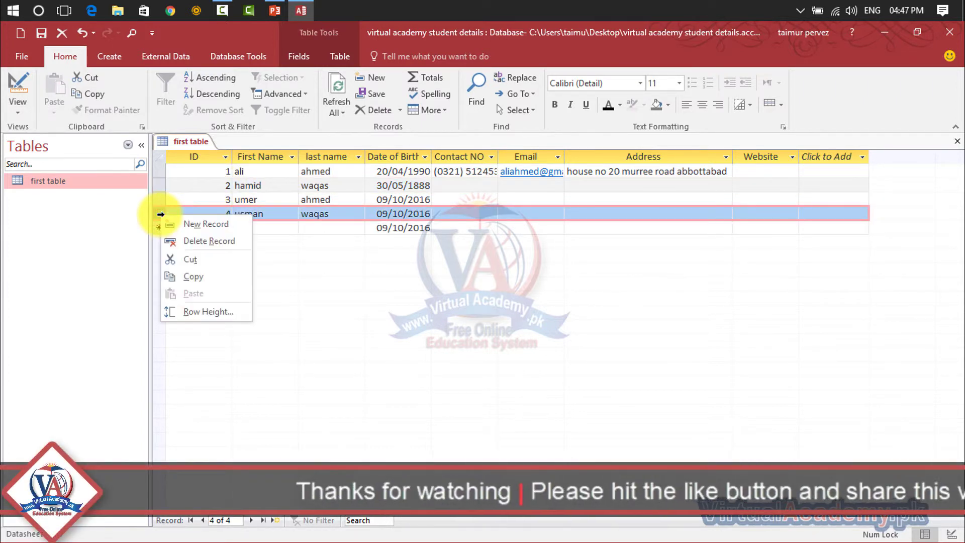
click(188, 239)
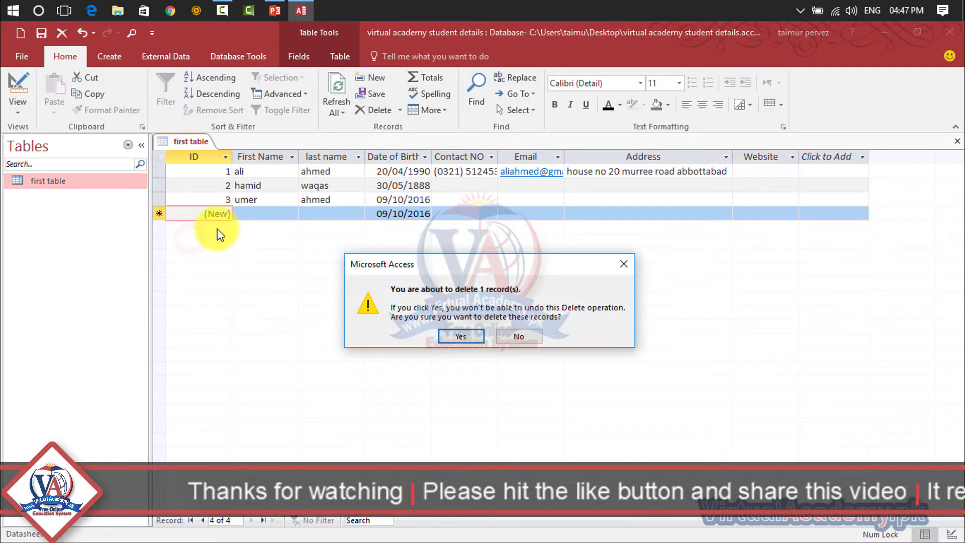
click(462, 338)
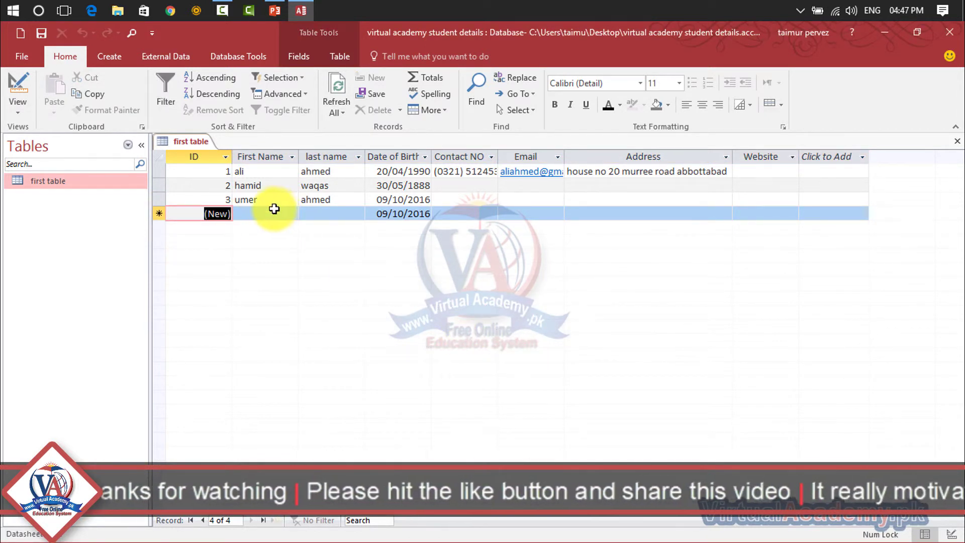
Start a new record from the second record and go to its First Name field
right_click(162, 184)
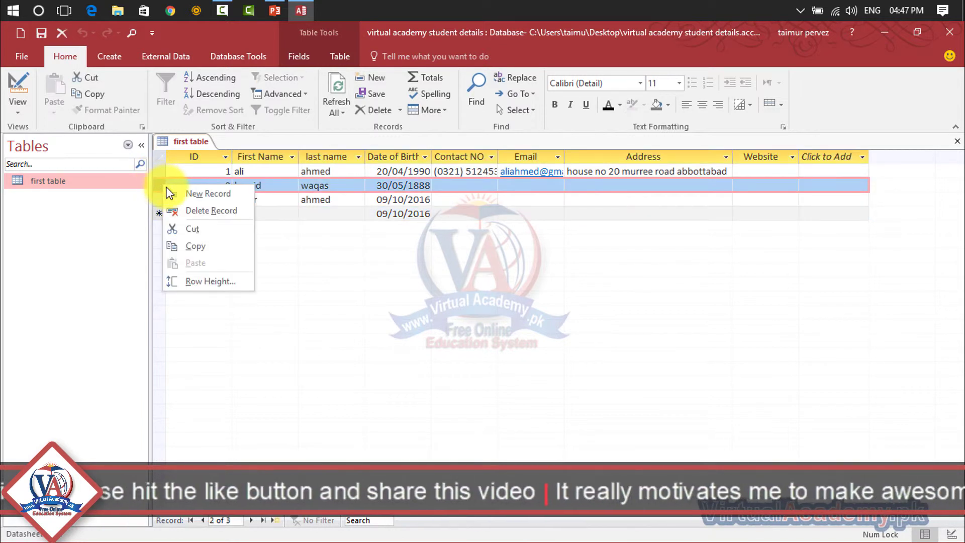
click(207, 193)
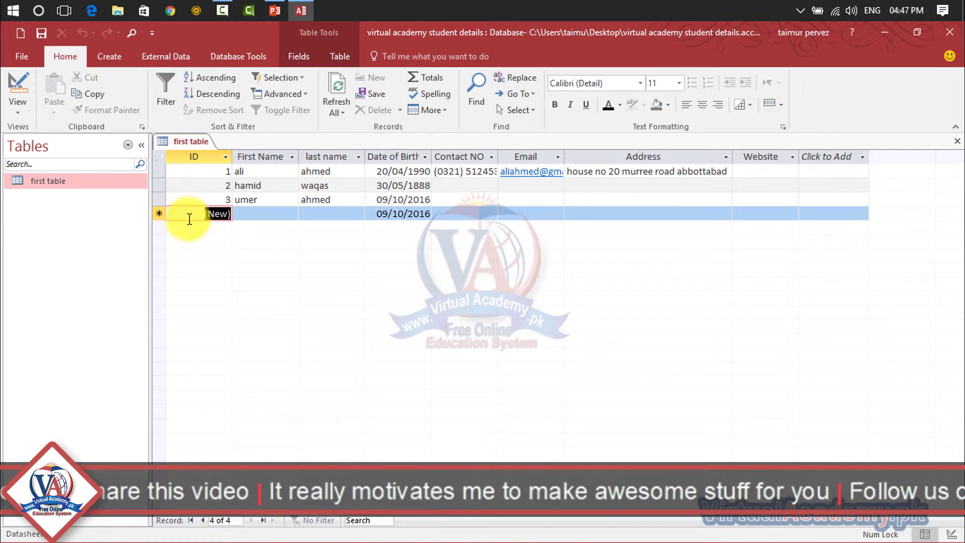
click(262, 214)
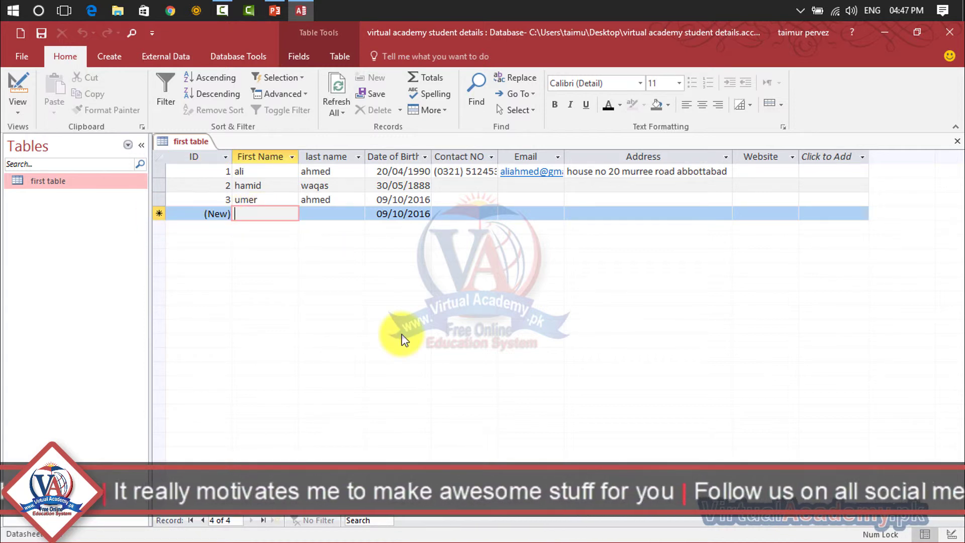
Check the commands offered for the First Name field and open first table in Design View
right_click(269, 150)
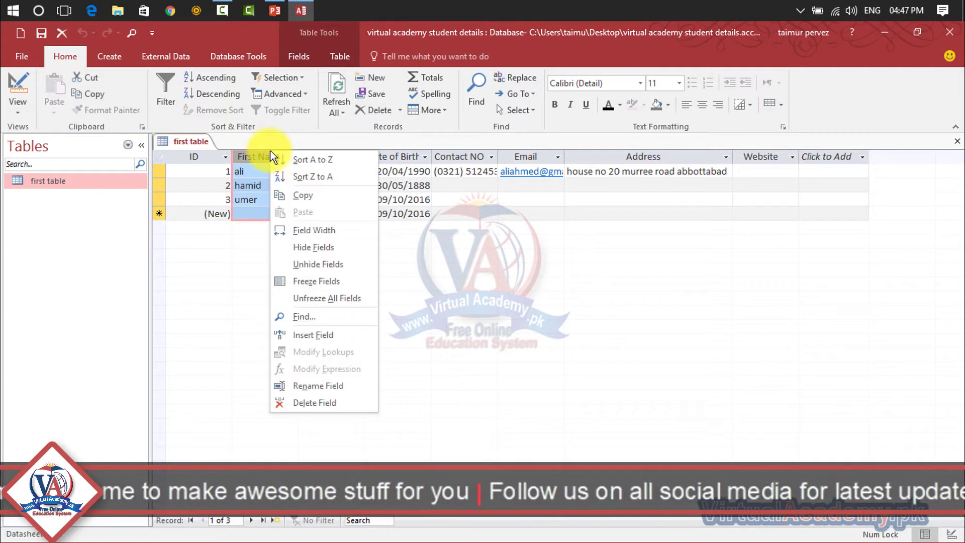
click(501, 340)
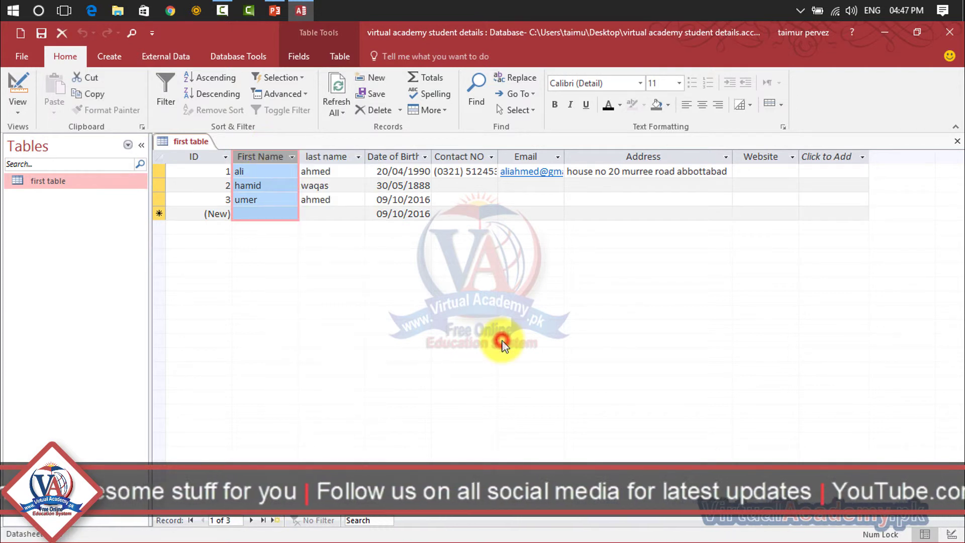
right_click(107, 189)
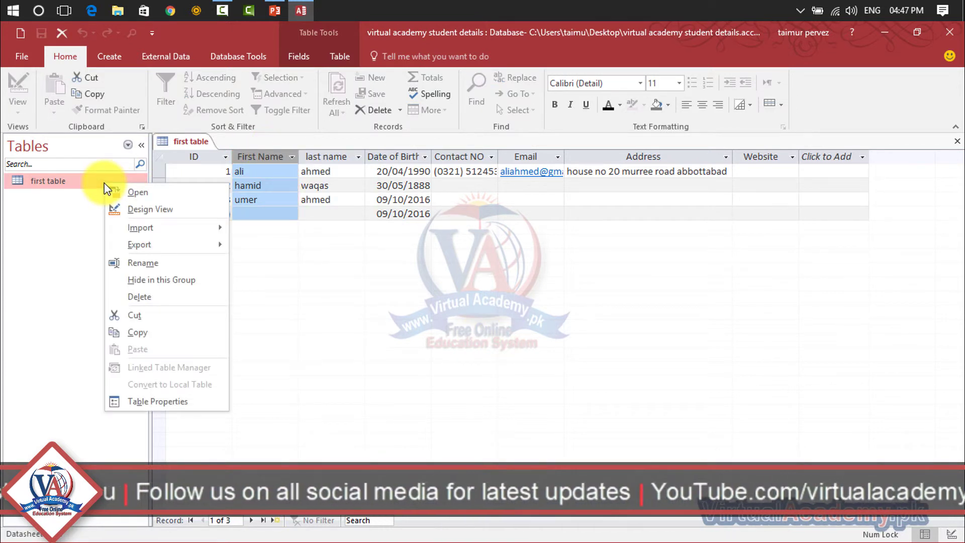
click(148, 211)
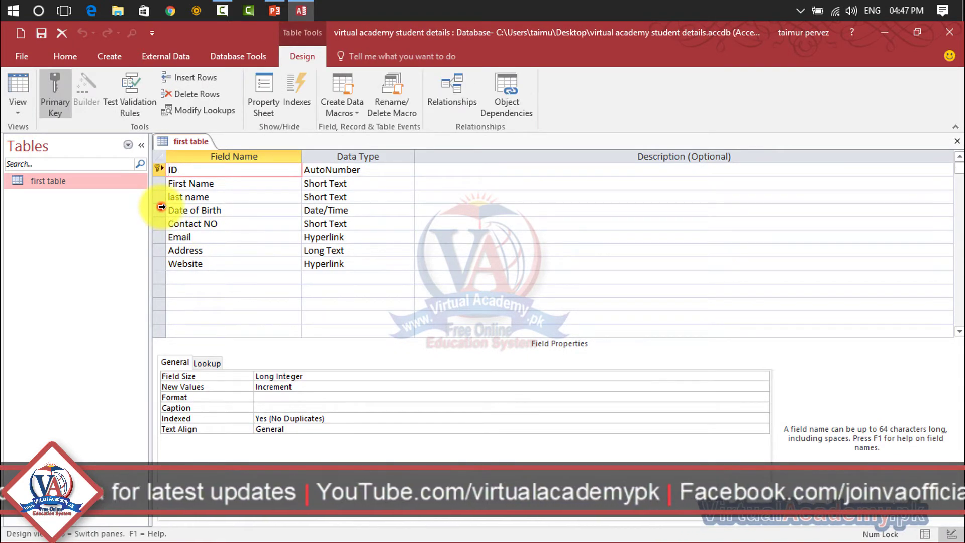
Insert a blank row above the Date of Birth field in the table design and delete that row again
click(159, 209)
right_click(161, 211)
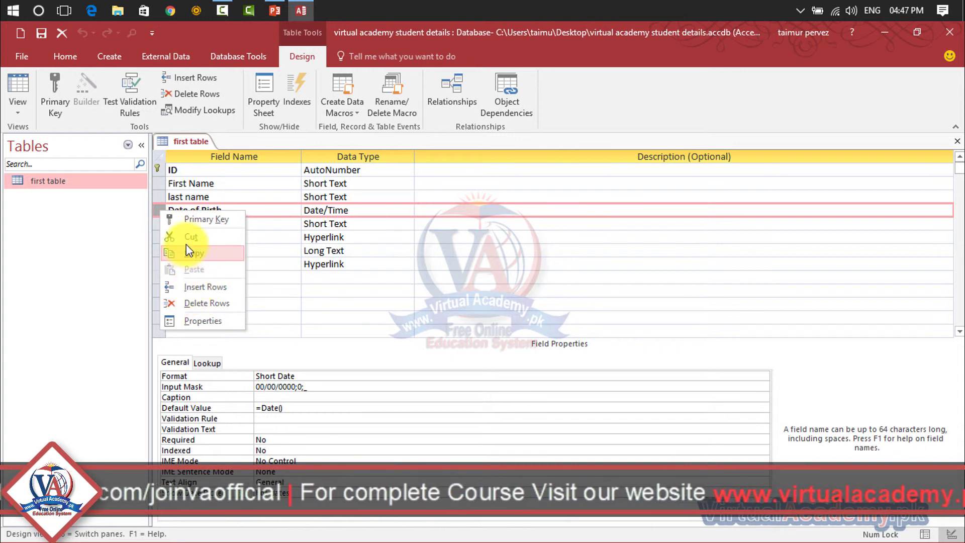
click(196, 289)
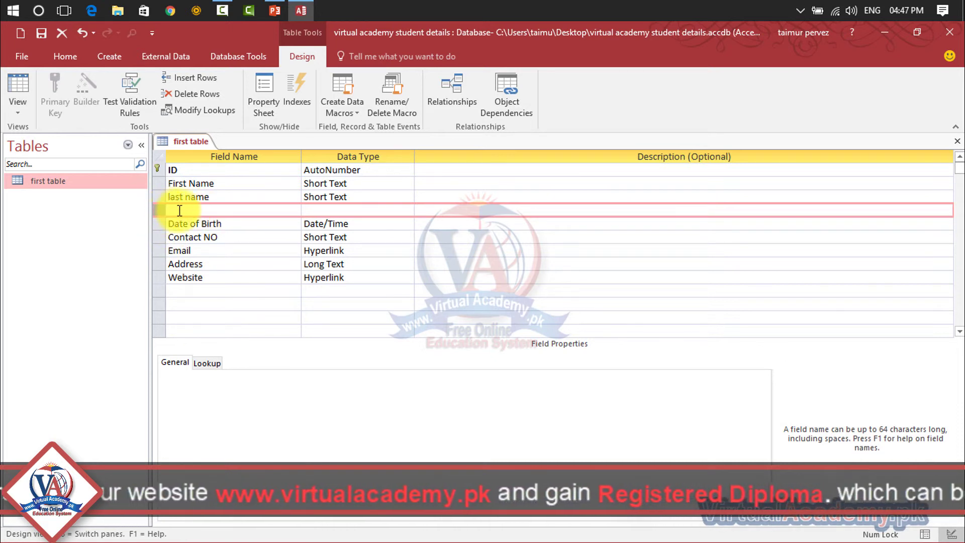
right_click(159, 213)
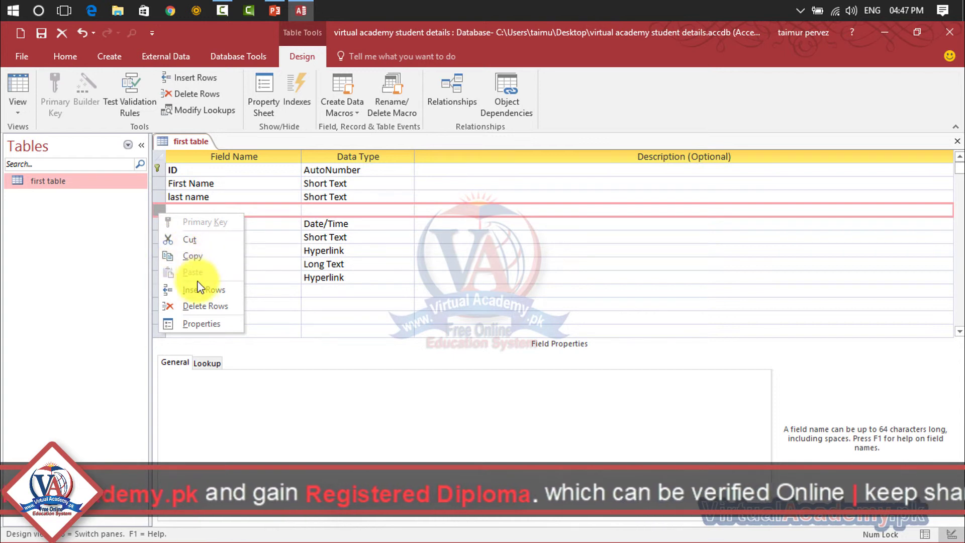
click(198, 304)
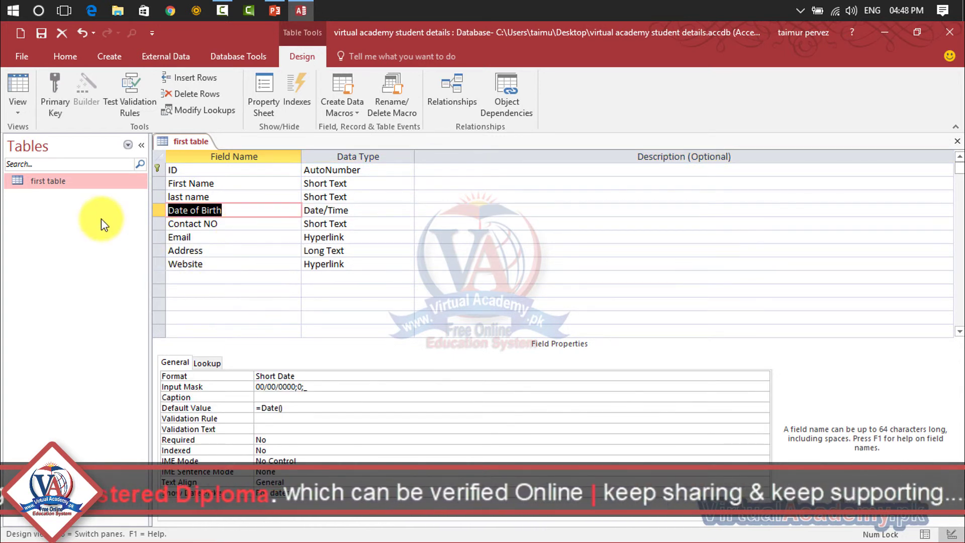
Reopen first table in Datasheet View, saving its design changes
double_click(70, 184)
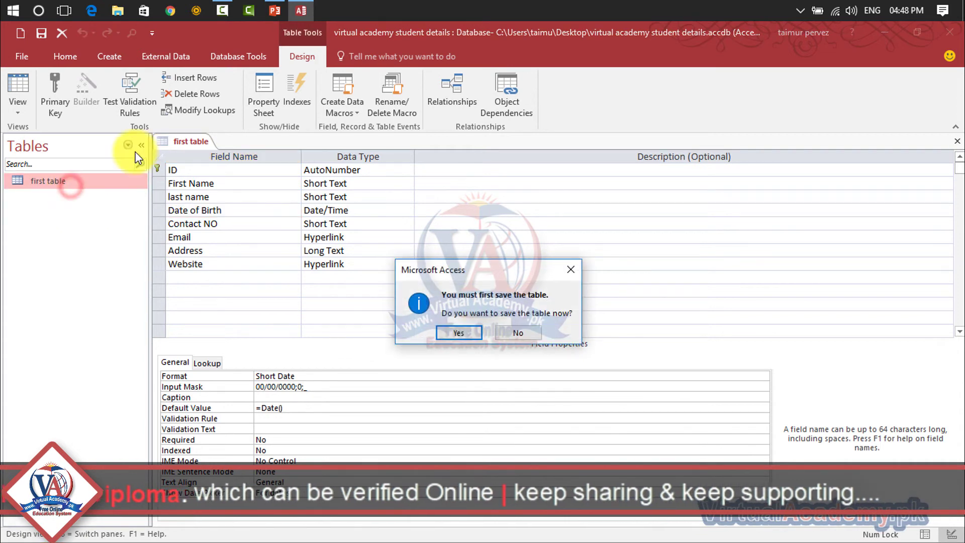
click(473, 334)
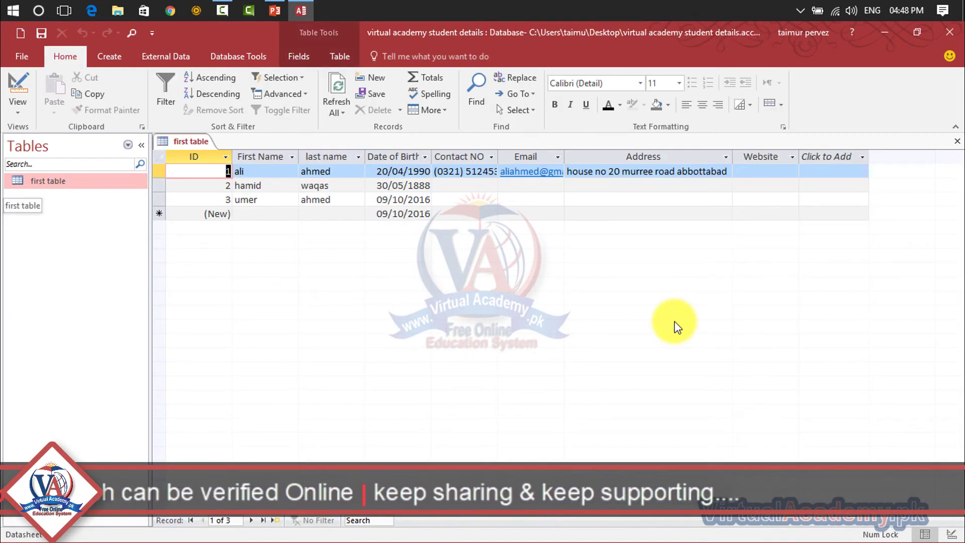